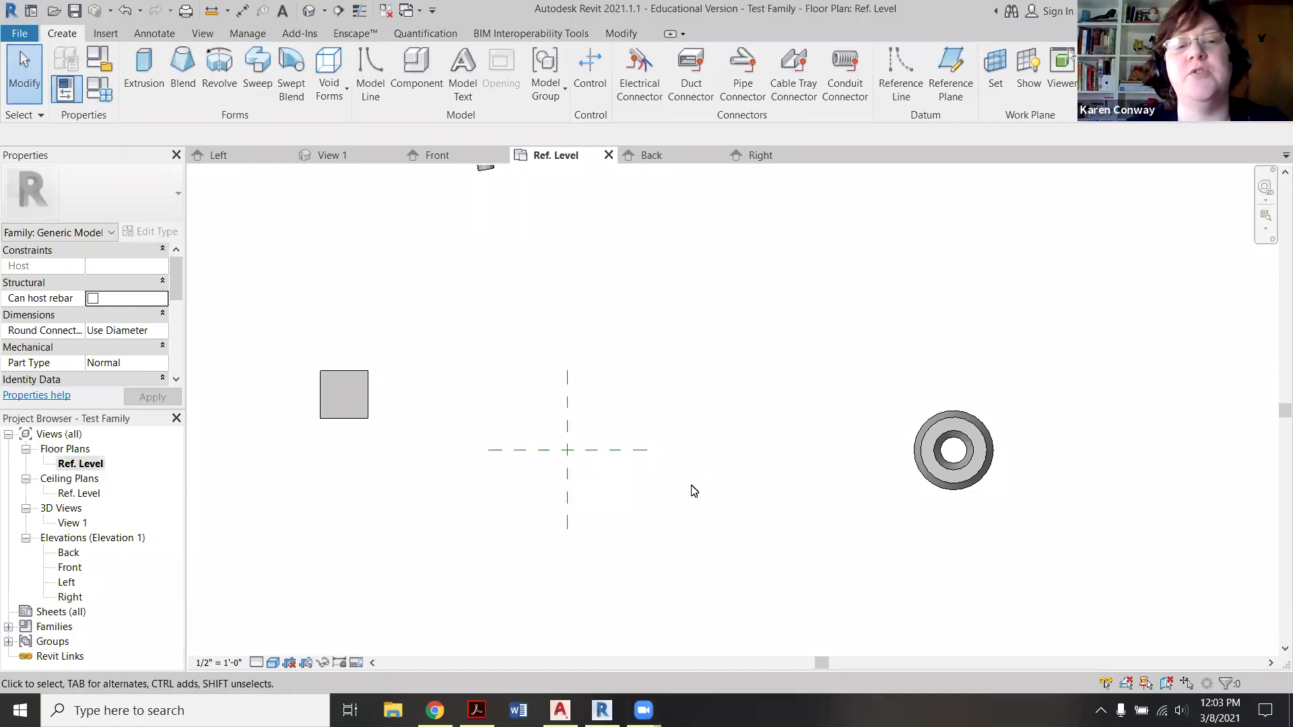
Step: Switch the Ref. Level plan's visual style to Shaded
scroll(694, 490, down, 1)
scroll(658, 485, up, 1)
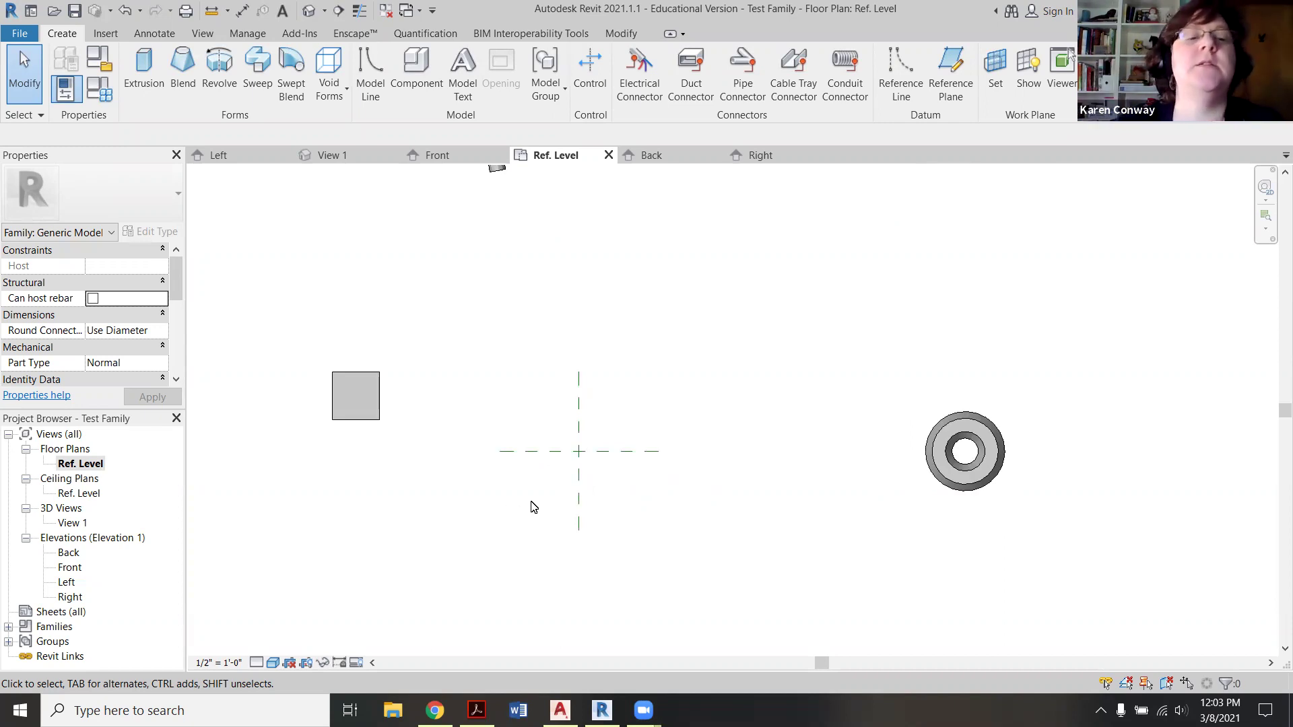
scroll(646, 499, down, 2)
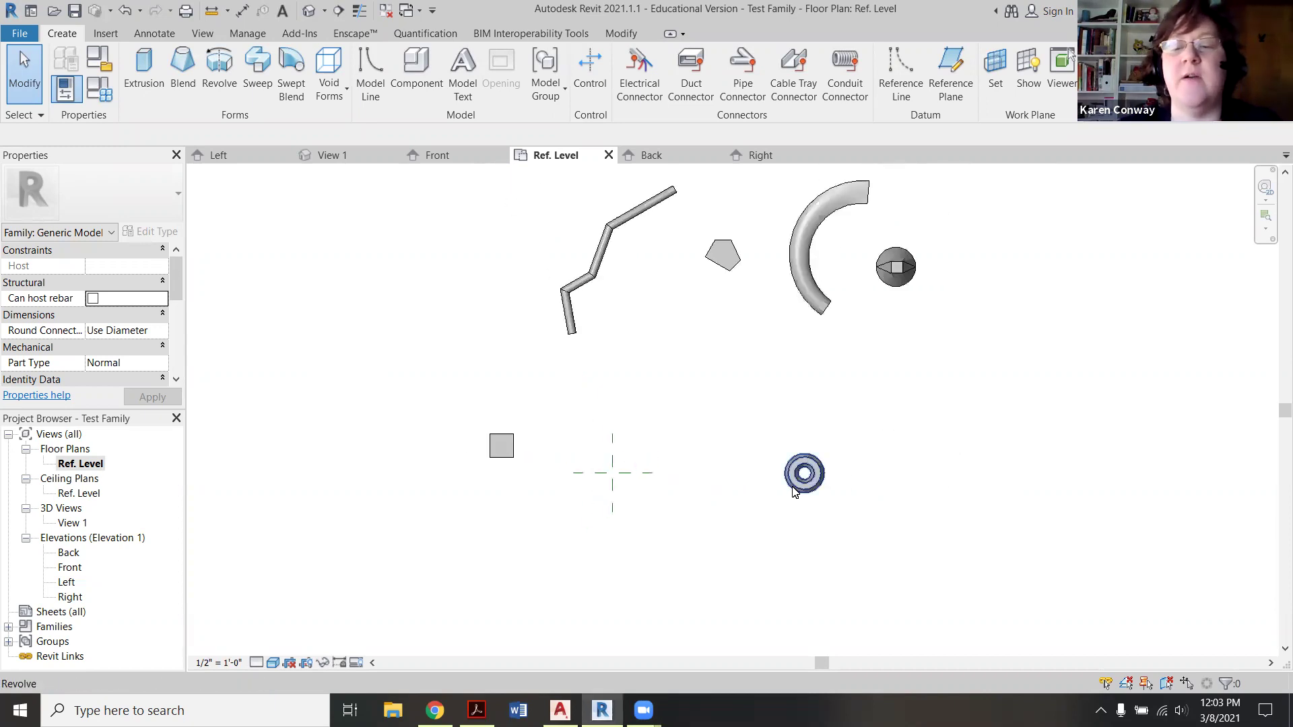
scroll(609, 499, up, 2)
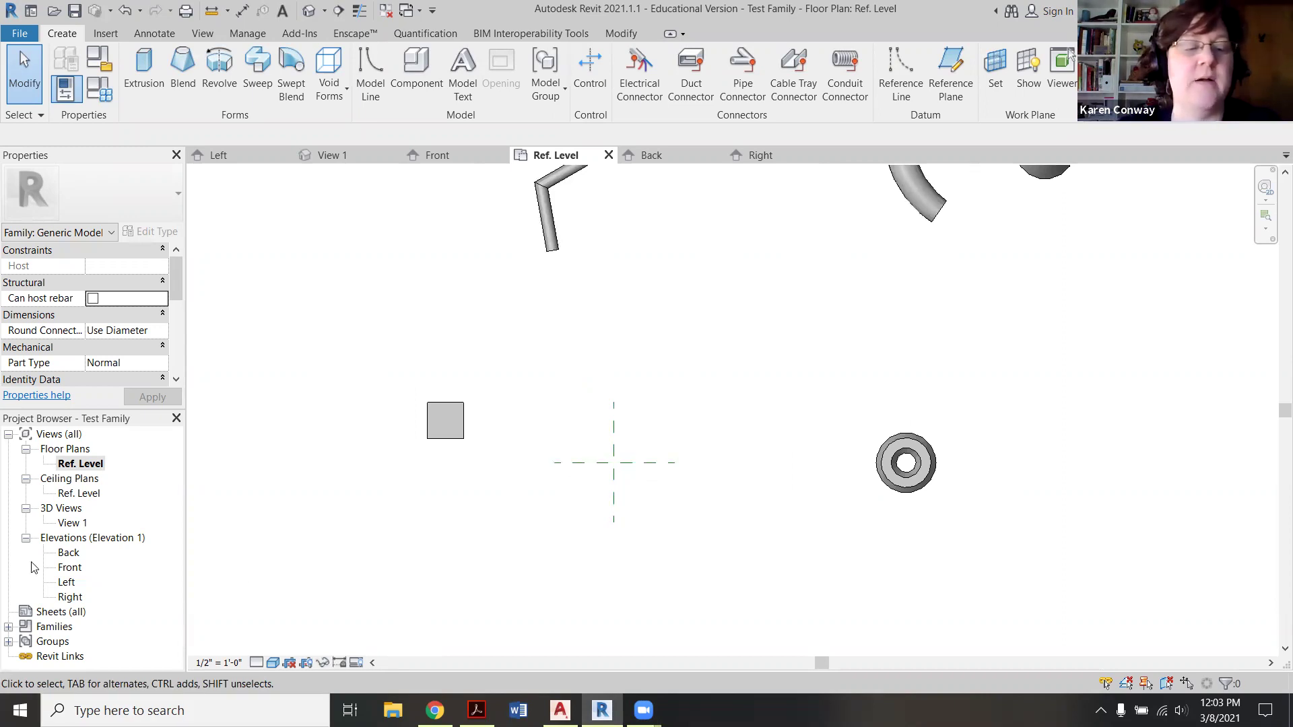
click(274, 663)
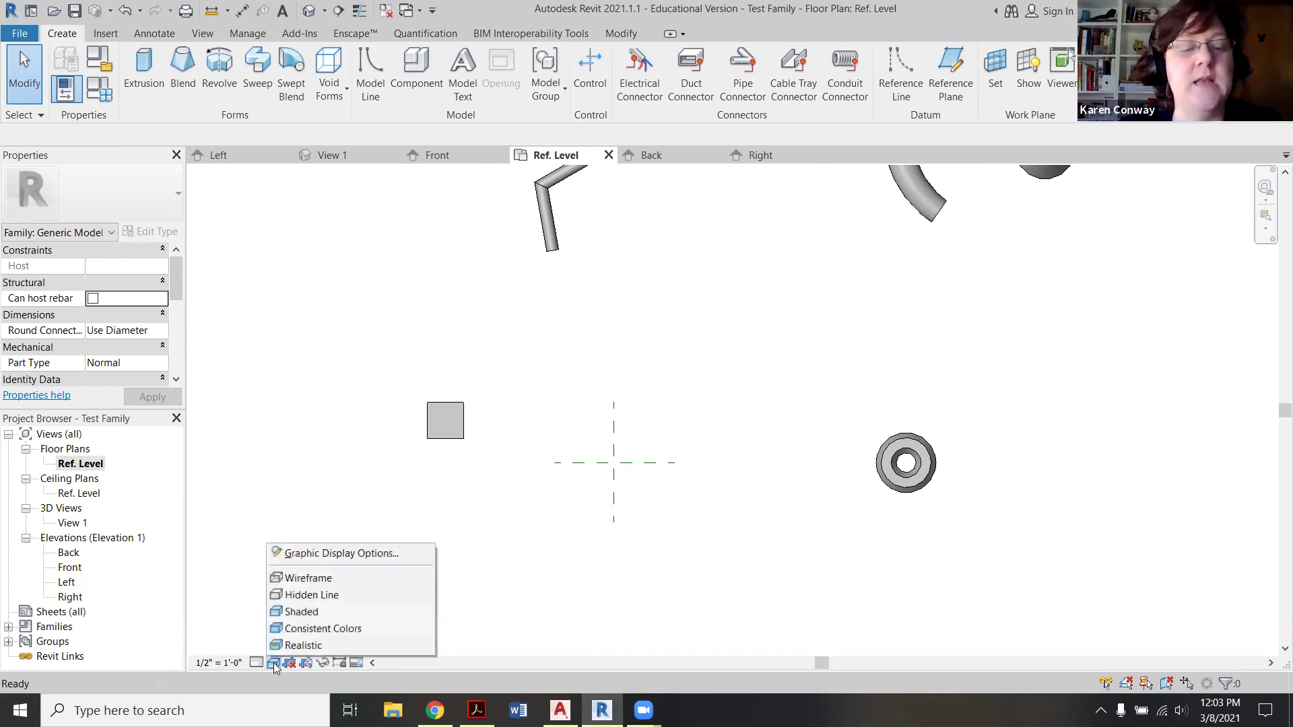
click(329, 613)
scroll(671, 482, down, 3)
scroll(682, 453, up, 5)
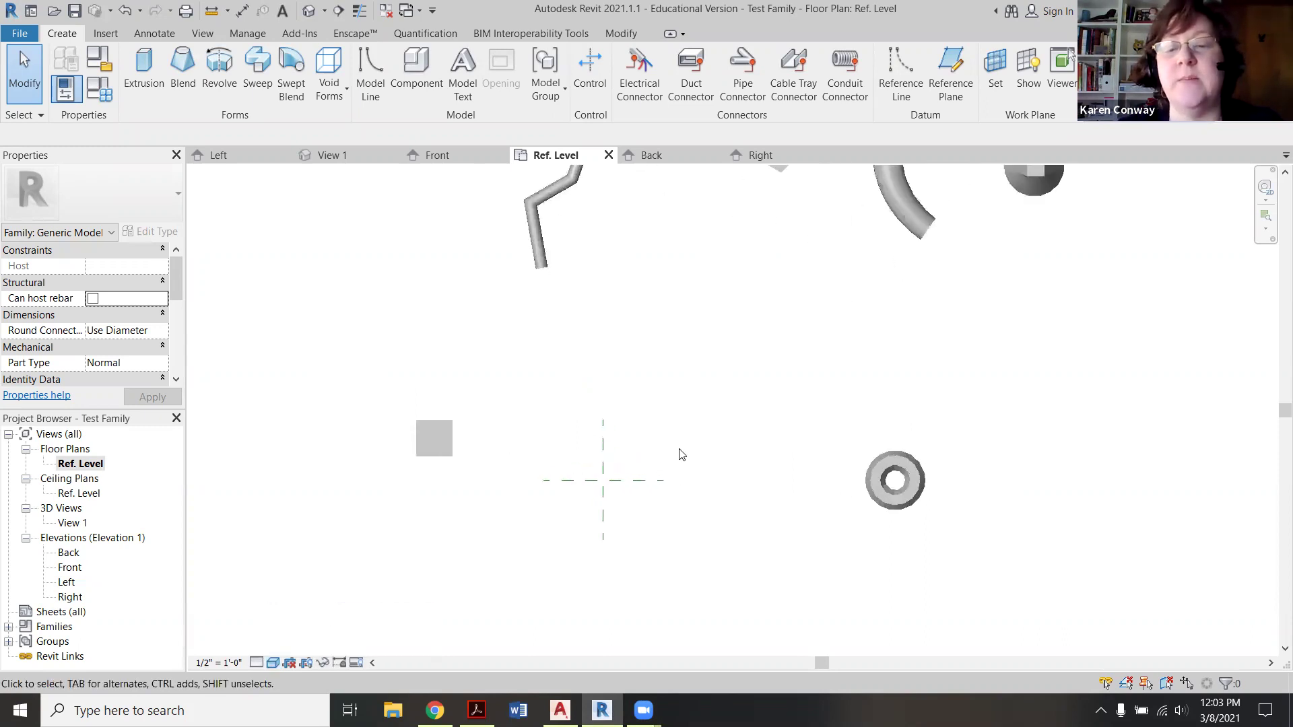
scroll(632, 502, up, 2)
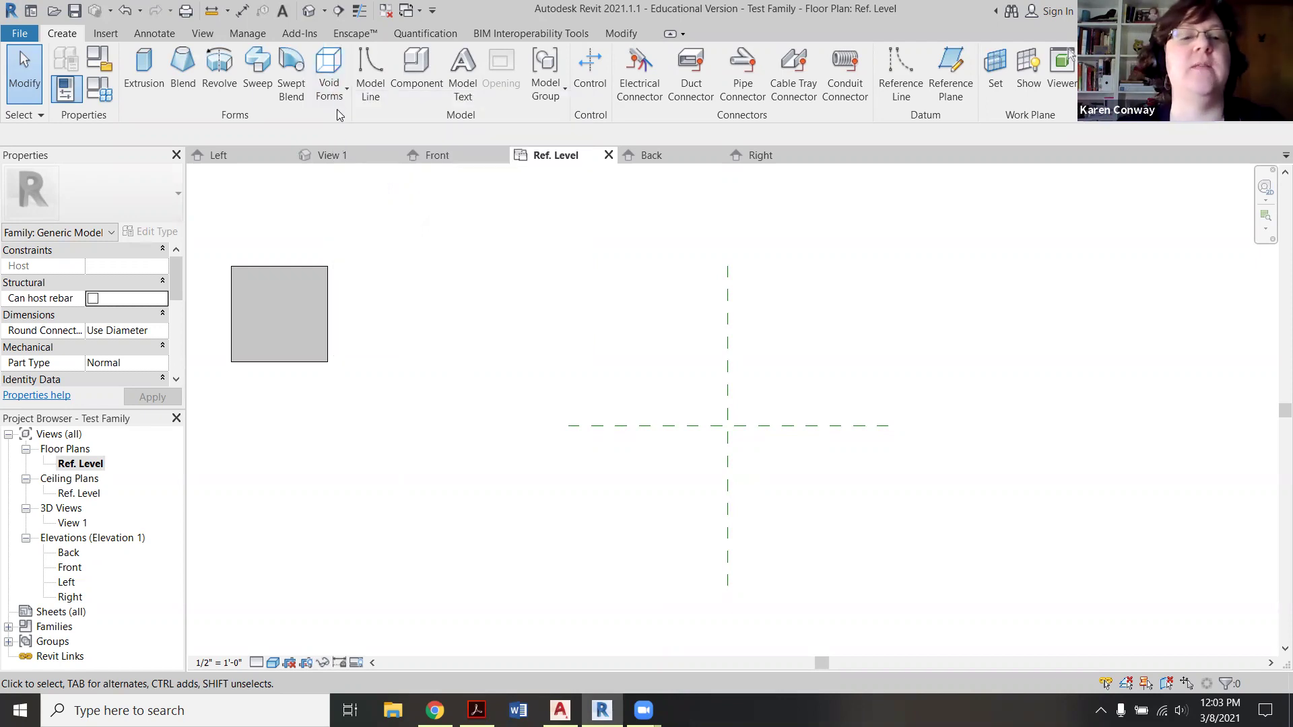
click(331, 87)
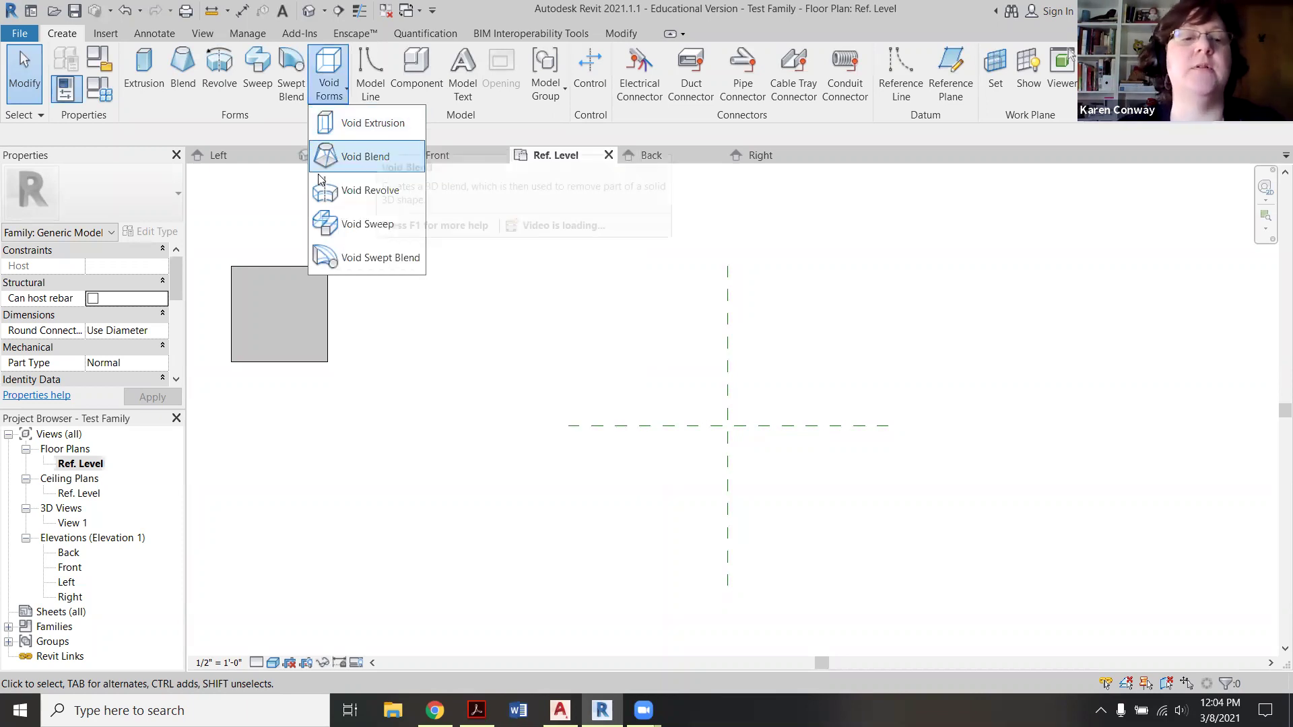
click(264, 210)
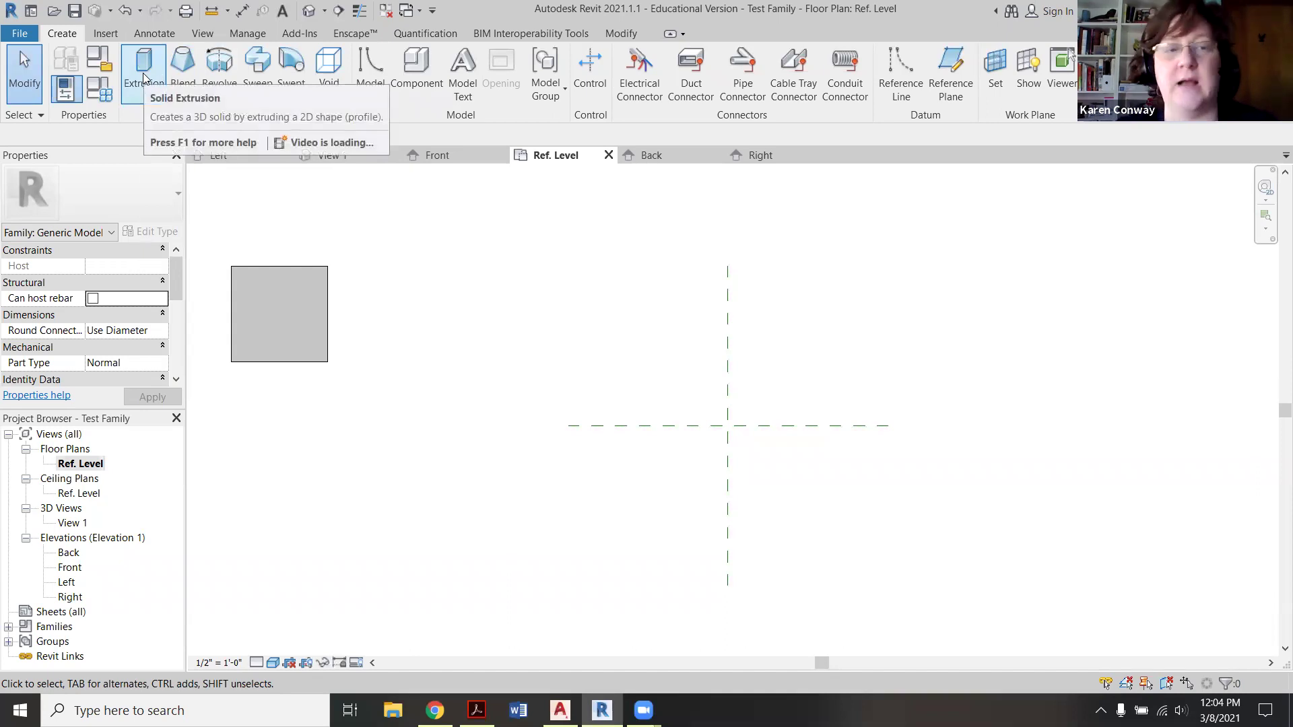
Step: Extrude a 6'-3" by 3'-4" rectangle around the reference-plane crossing to 4' depth
click(143, 77)
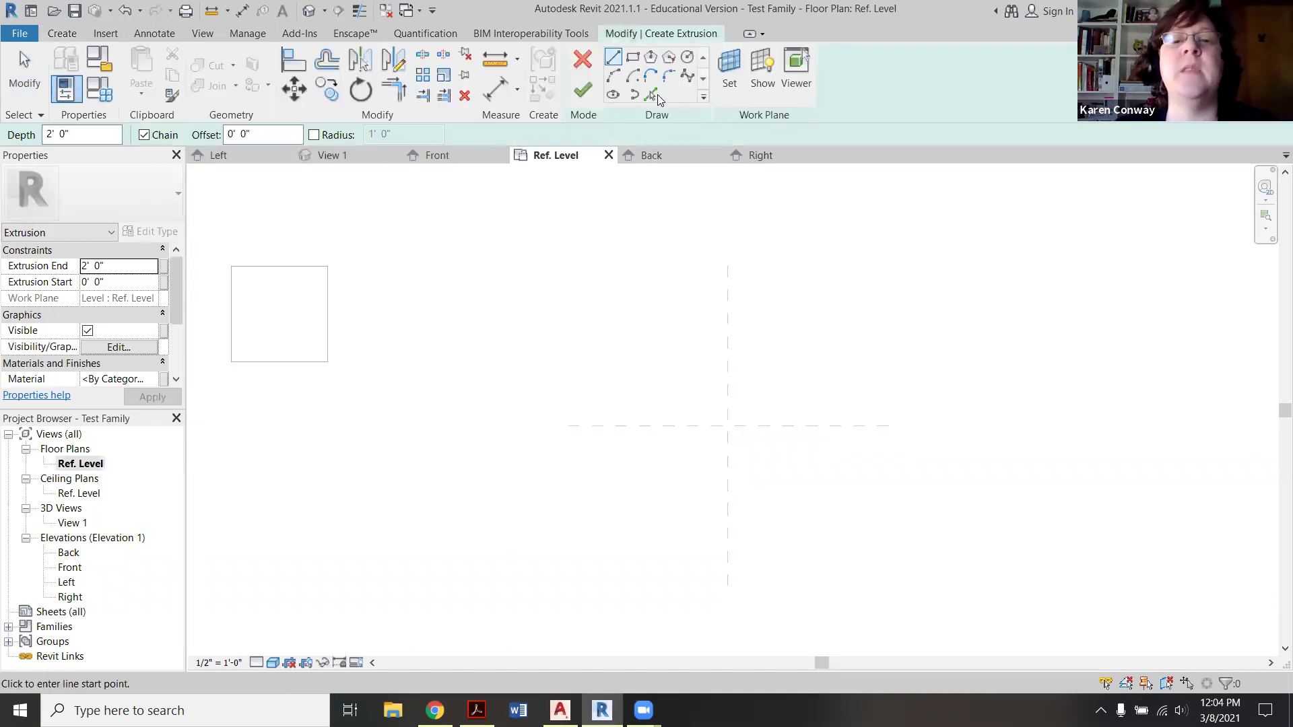
click(634, 60)
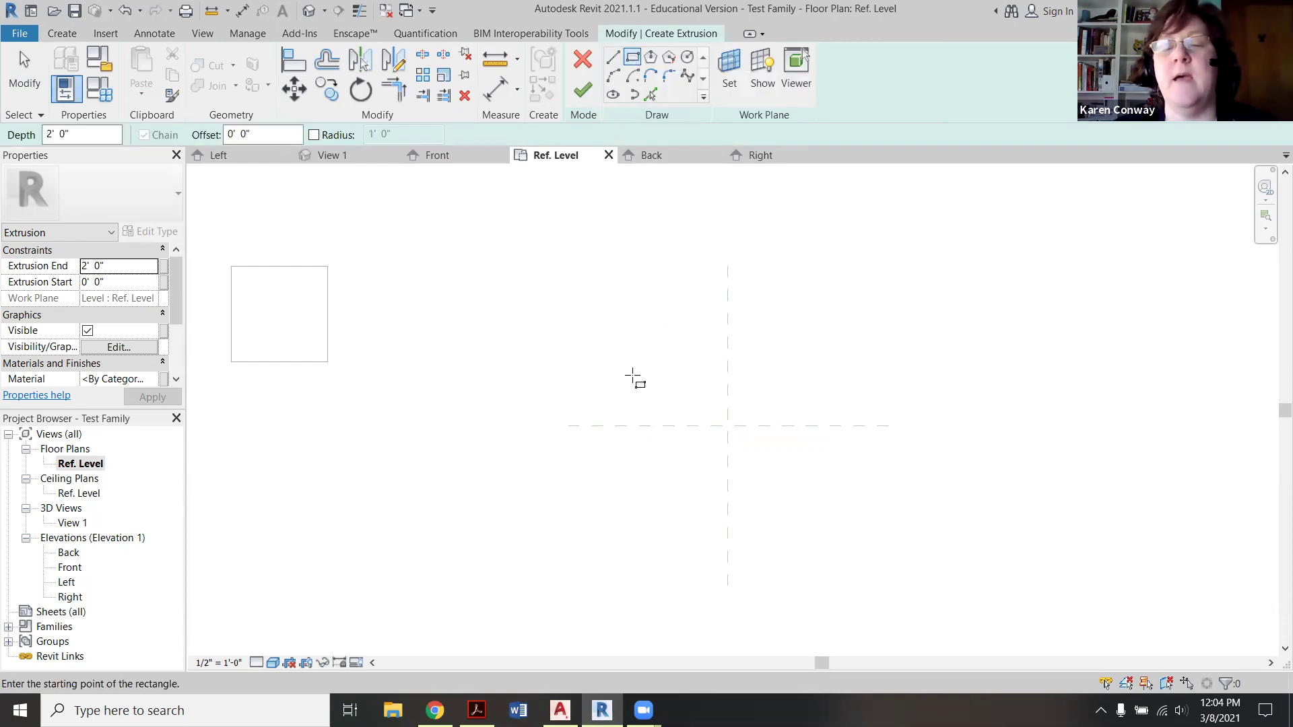
click(633, 376)
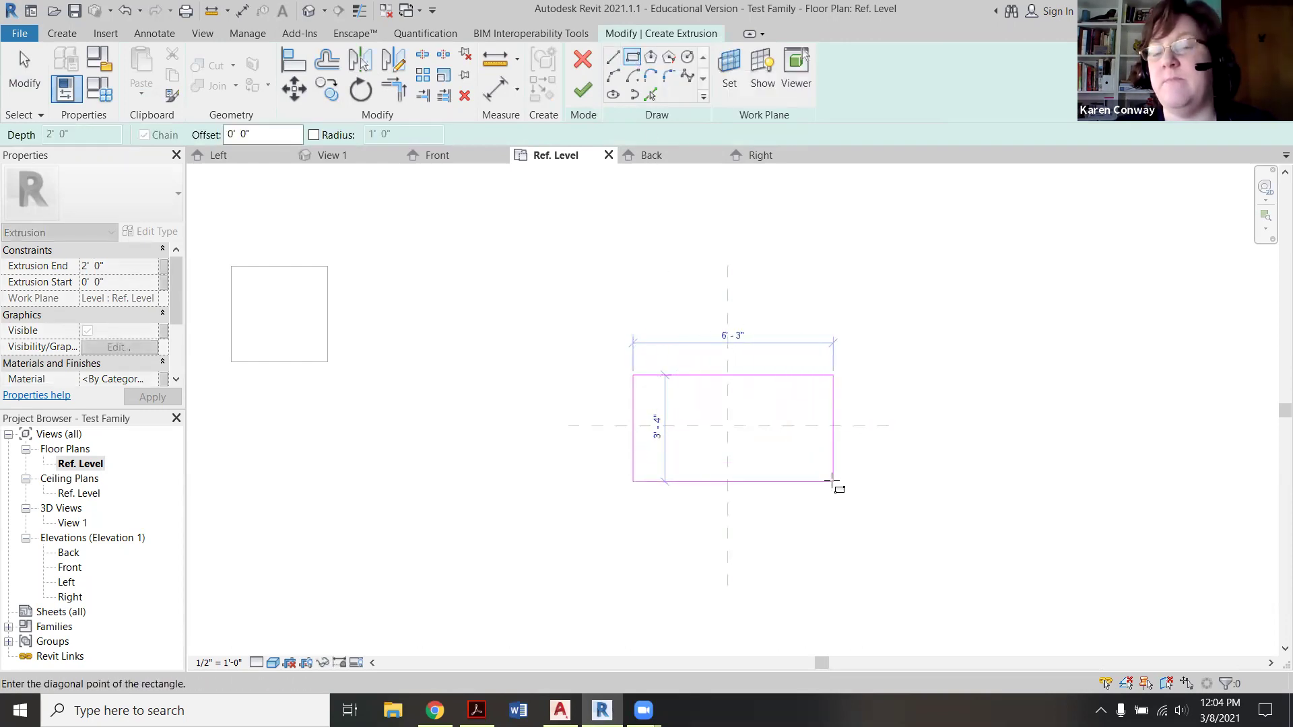
click(834, 482)
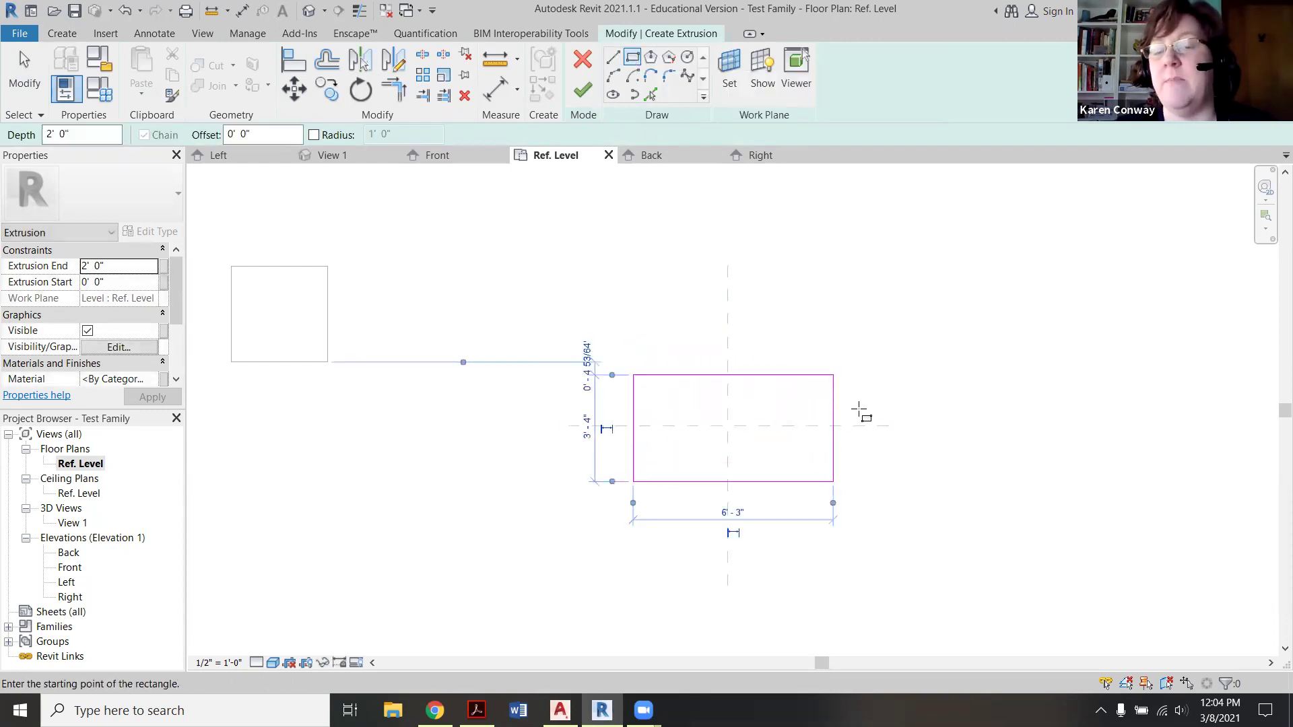
click(85, 133)
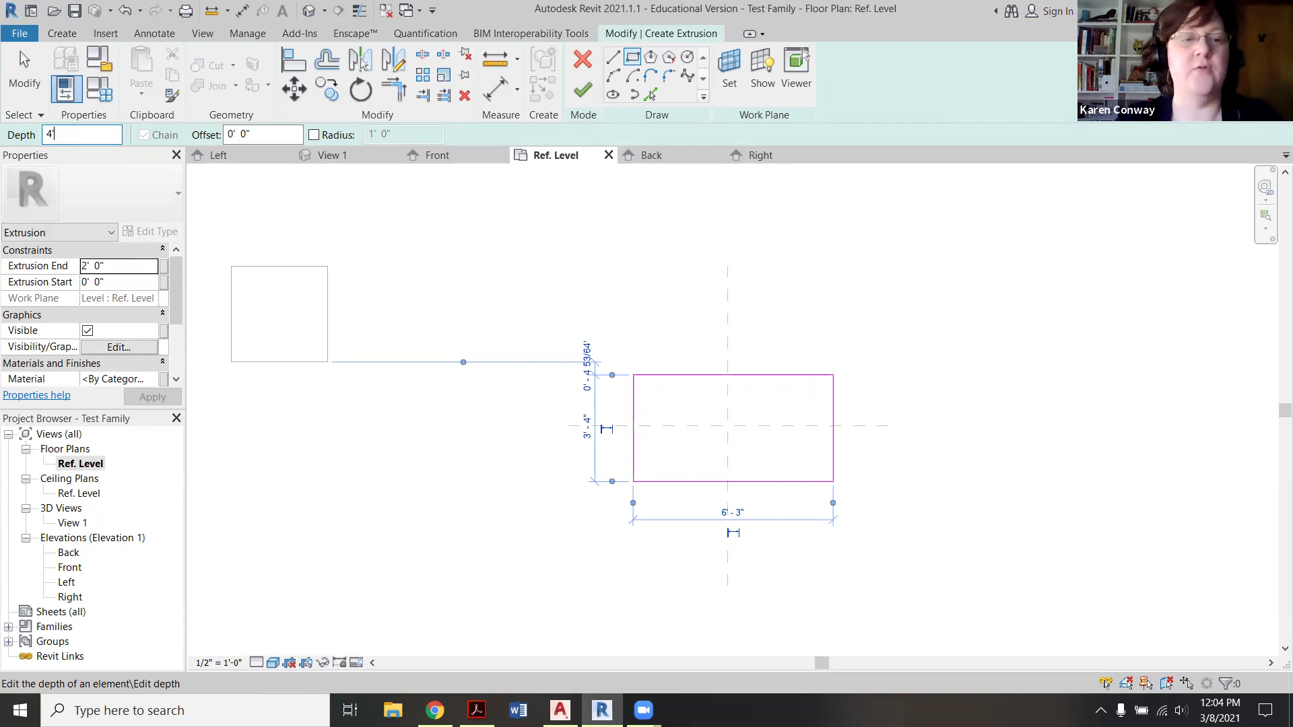
text(4')
key(Return)
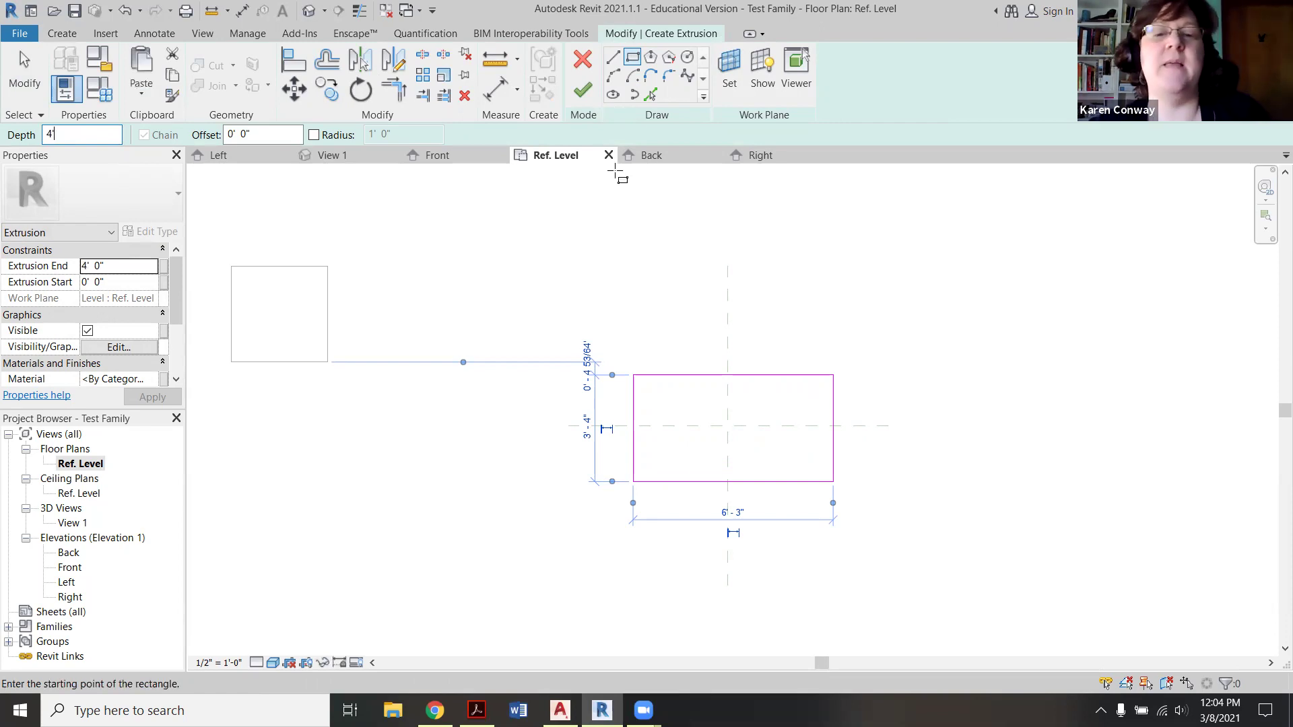
click(581, 94)
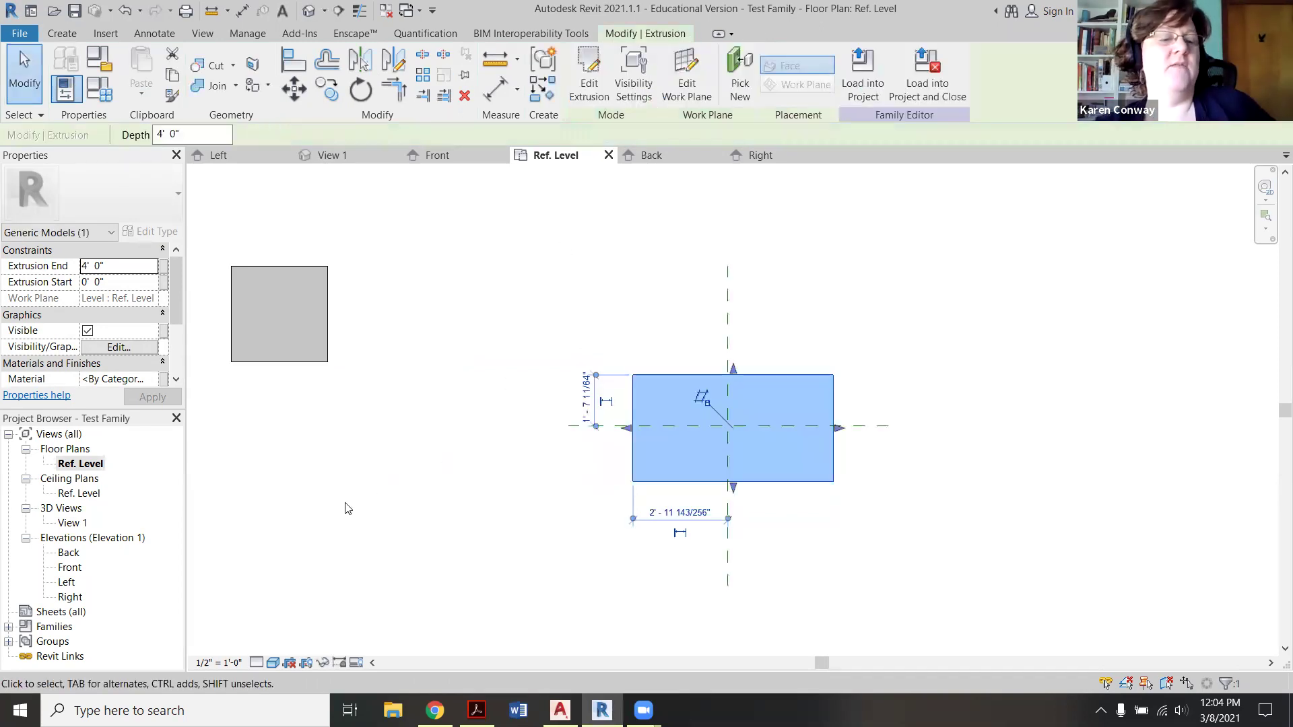
Step: Check the new block in 3D View 1, then return to the Ref. Level plan's Create tools
double_click(72, 523)
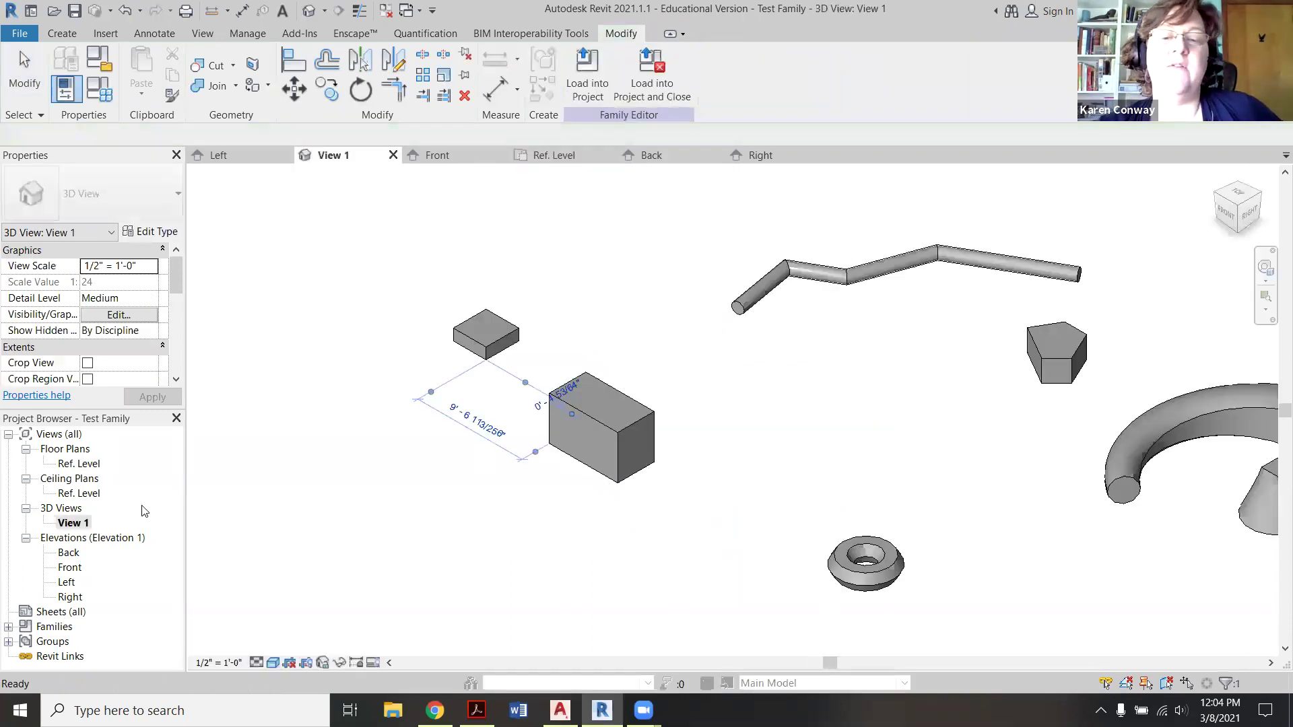
key(Escape)
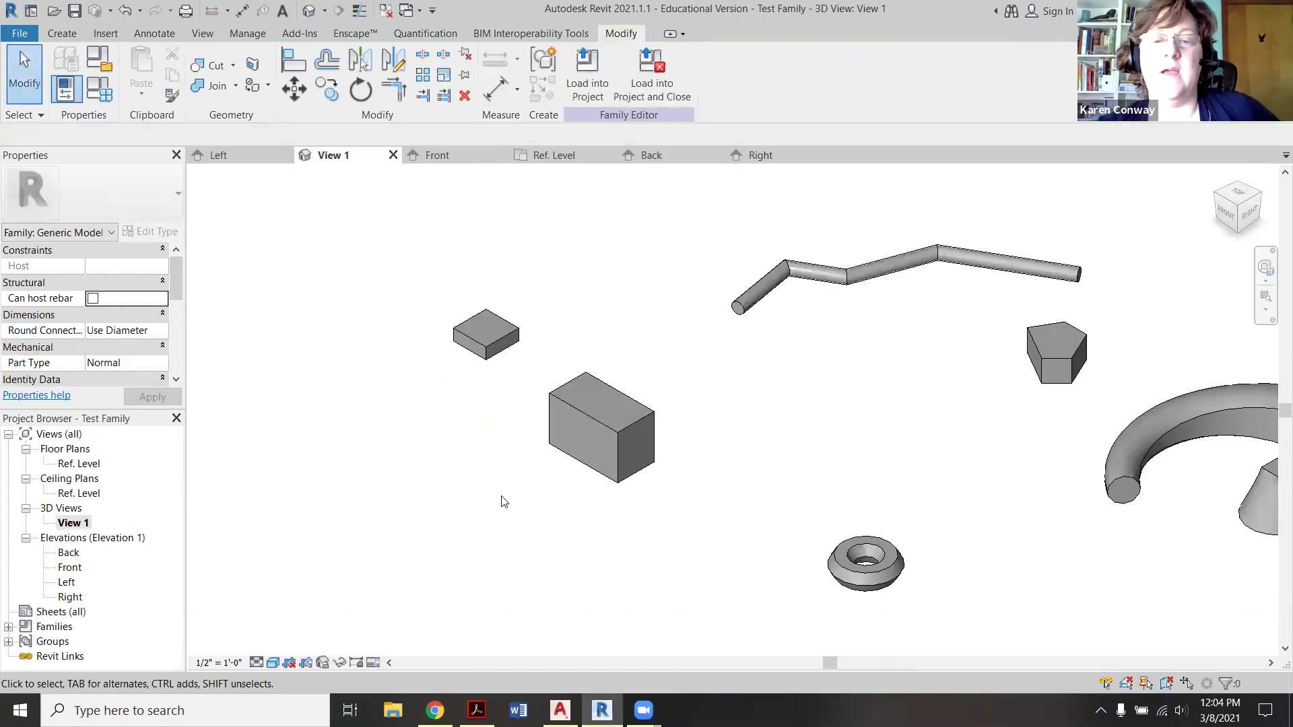
double_click(79, 464)
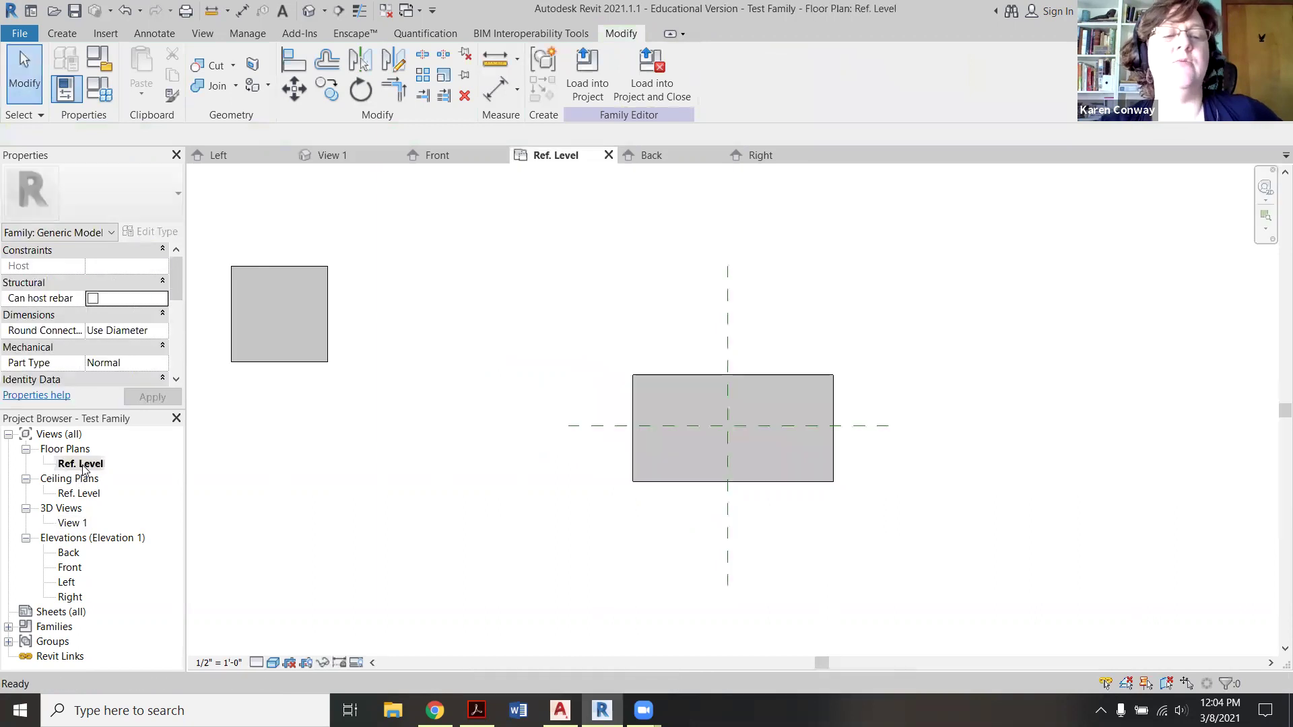
click(61, 32)
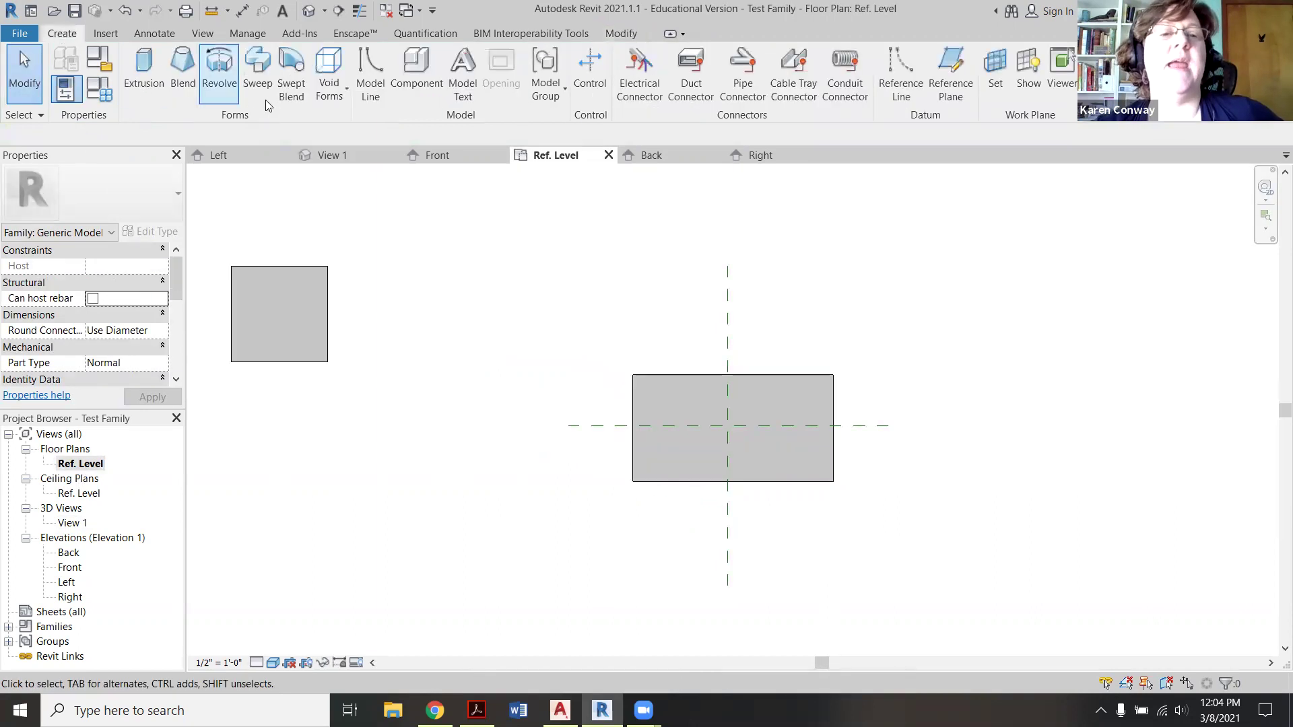
Step: Sketch two circles in a void extrusion over the block's upper-left and right areas
click(330, 97)
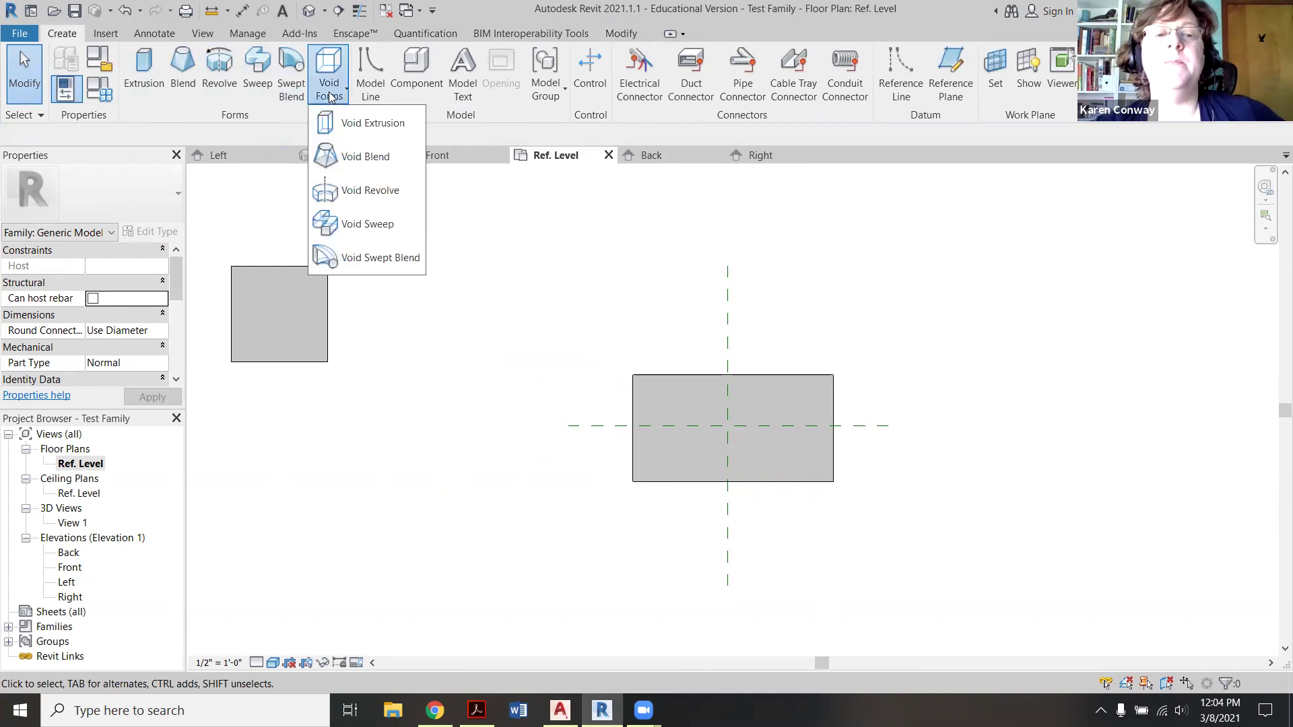
click(346, 130)
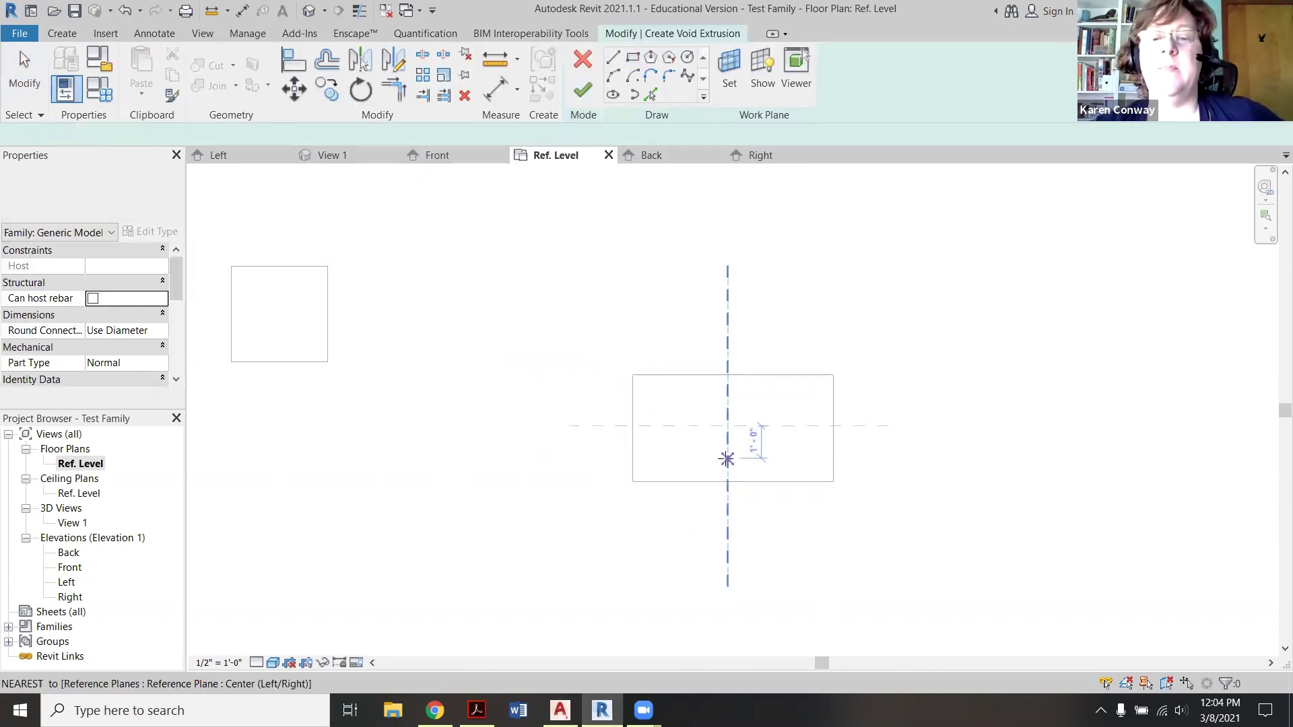
scroll(727, 455, up, 2)
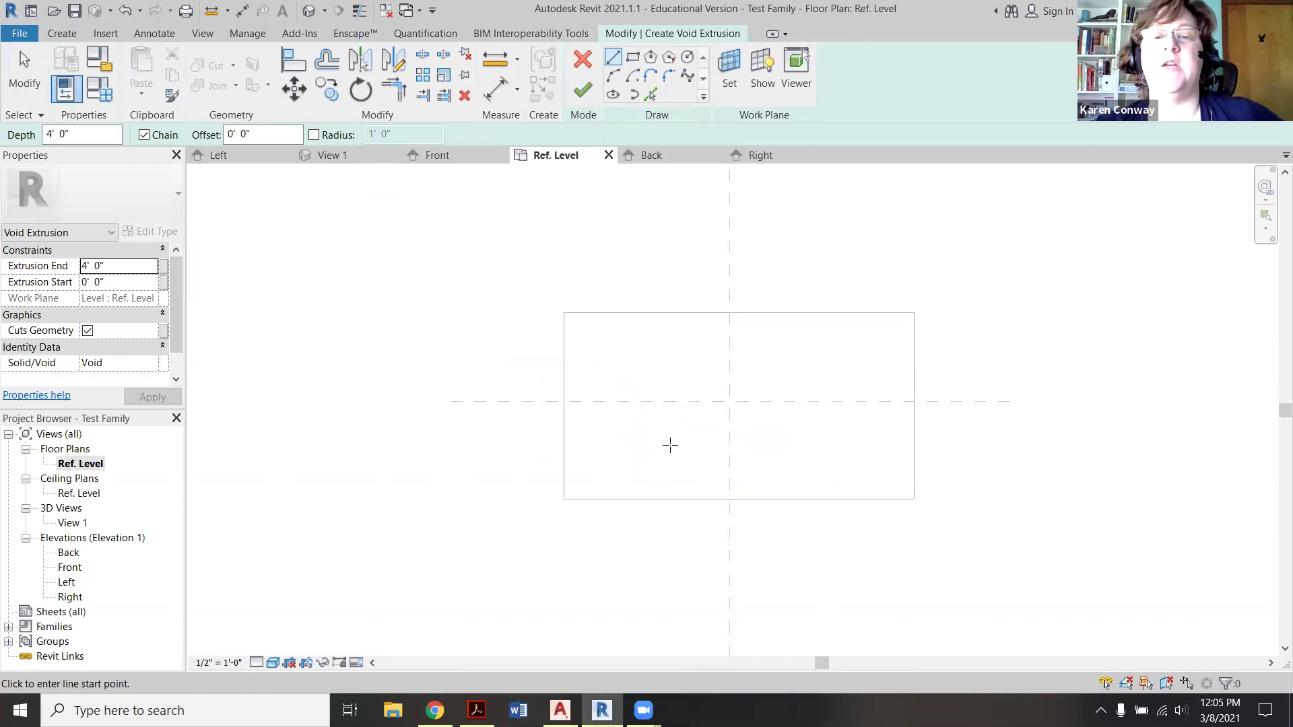
click(687, 56)
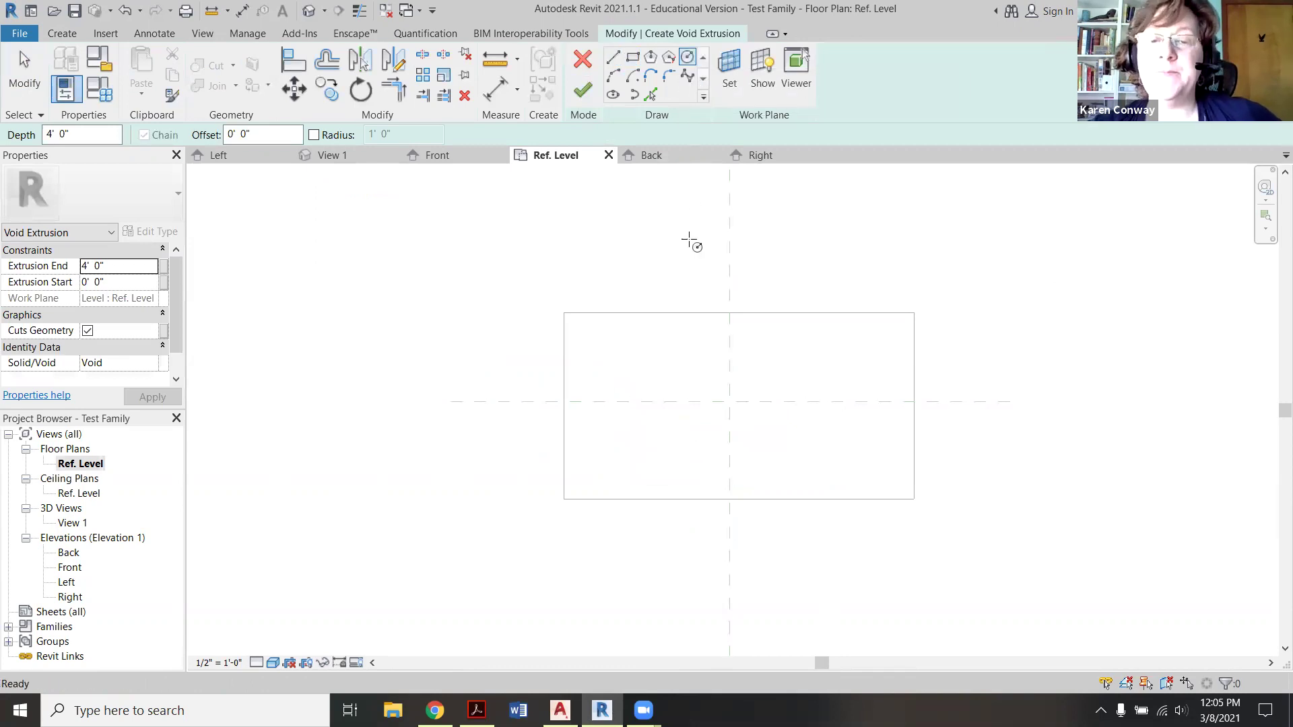
click(599, 342)
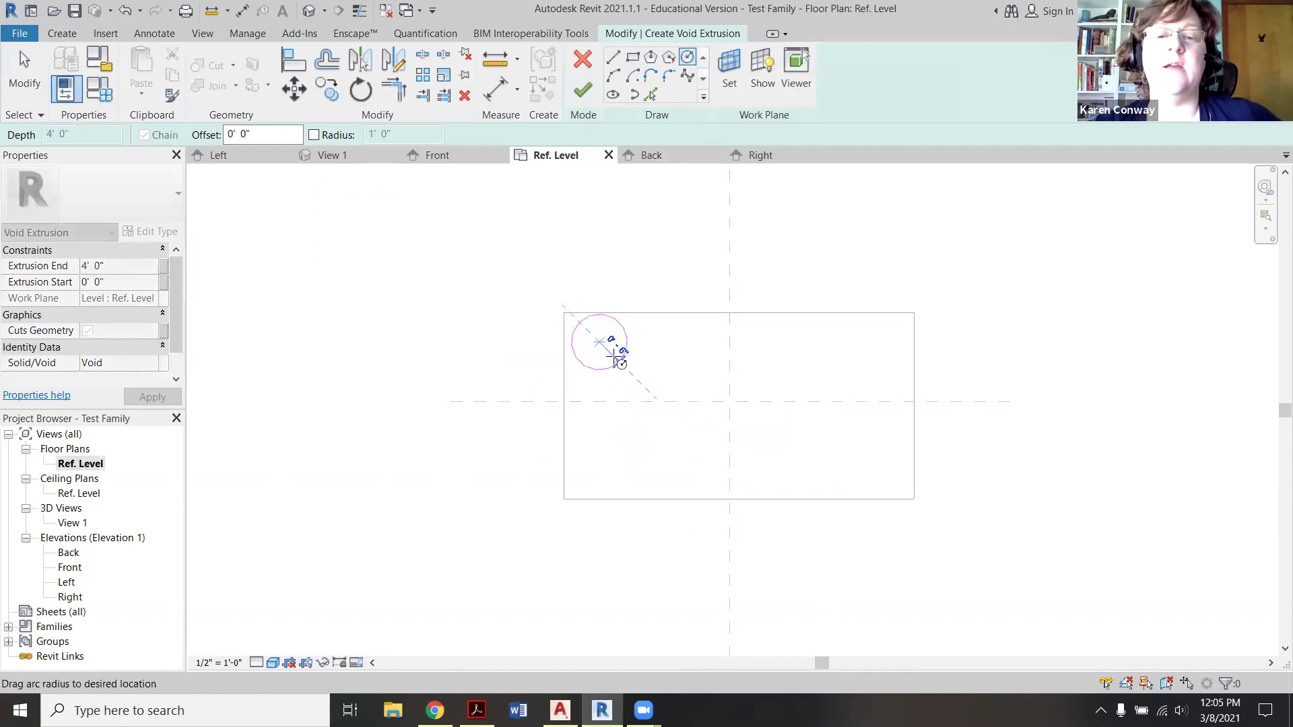
click(615, 358)
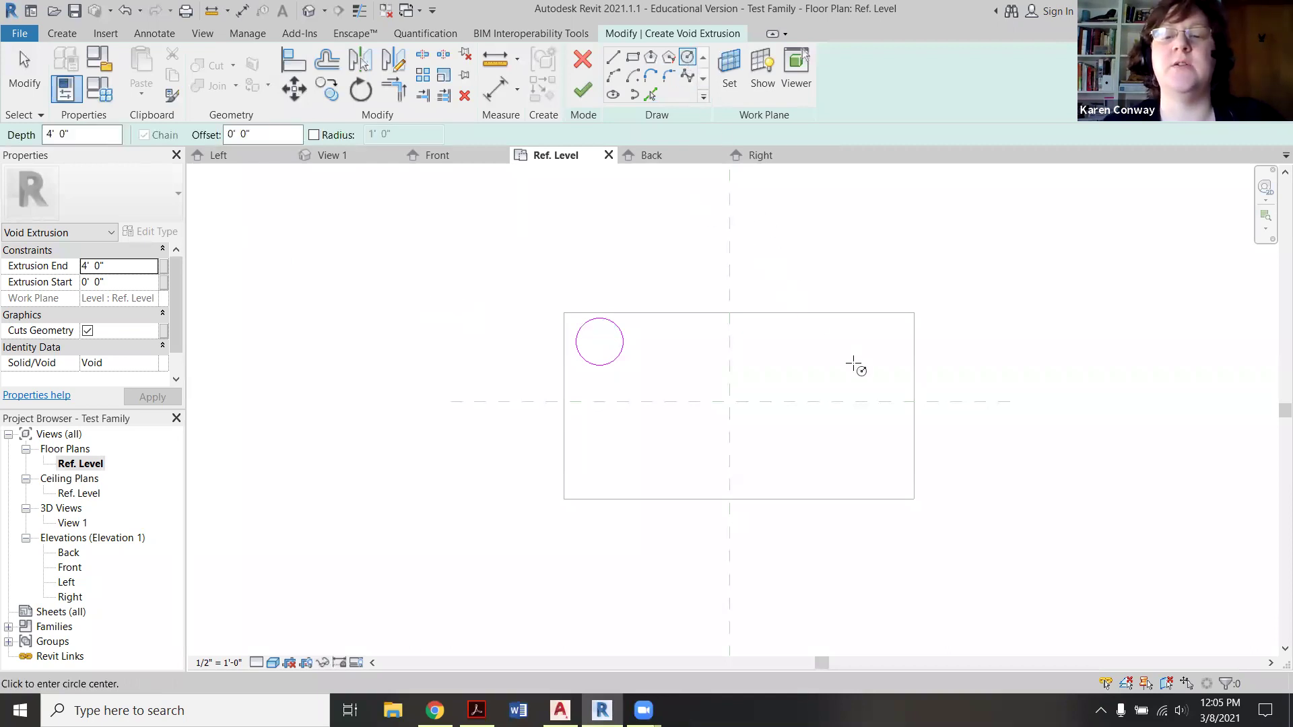
click(855, 357)
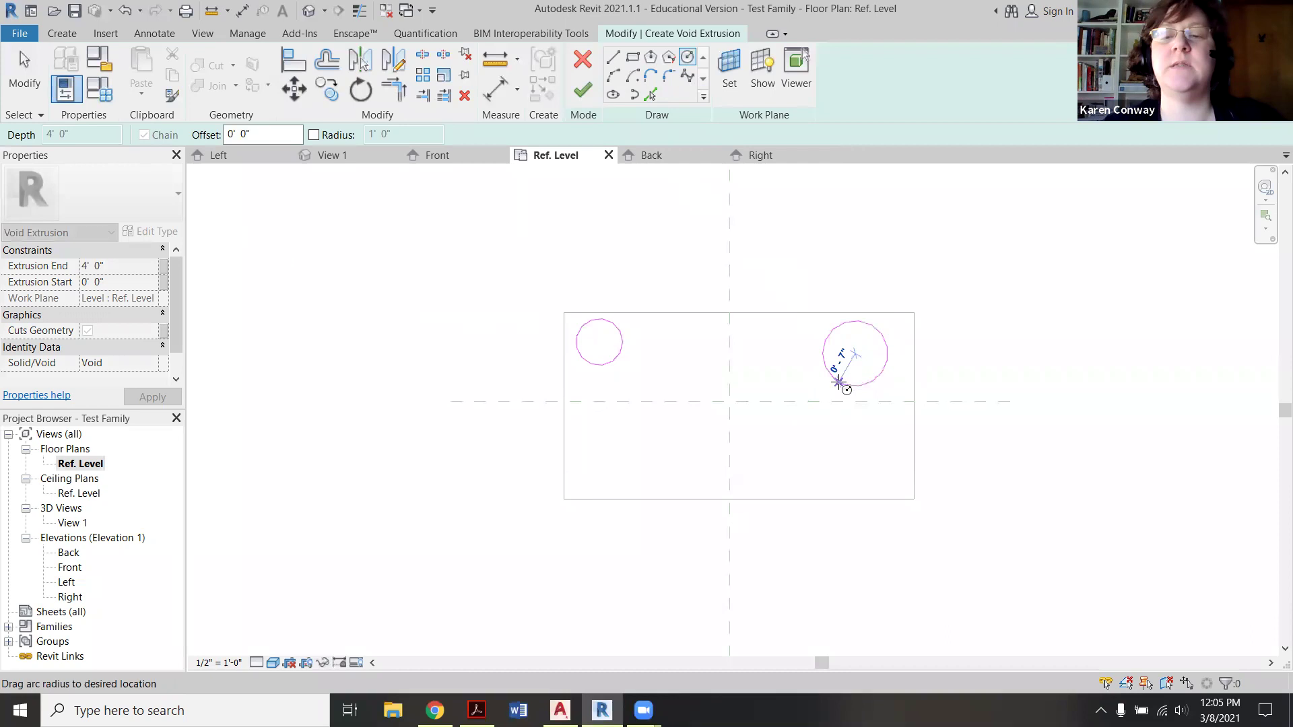
click(839, 382)
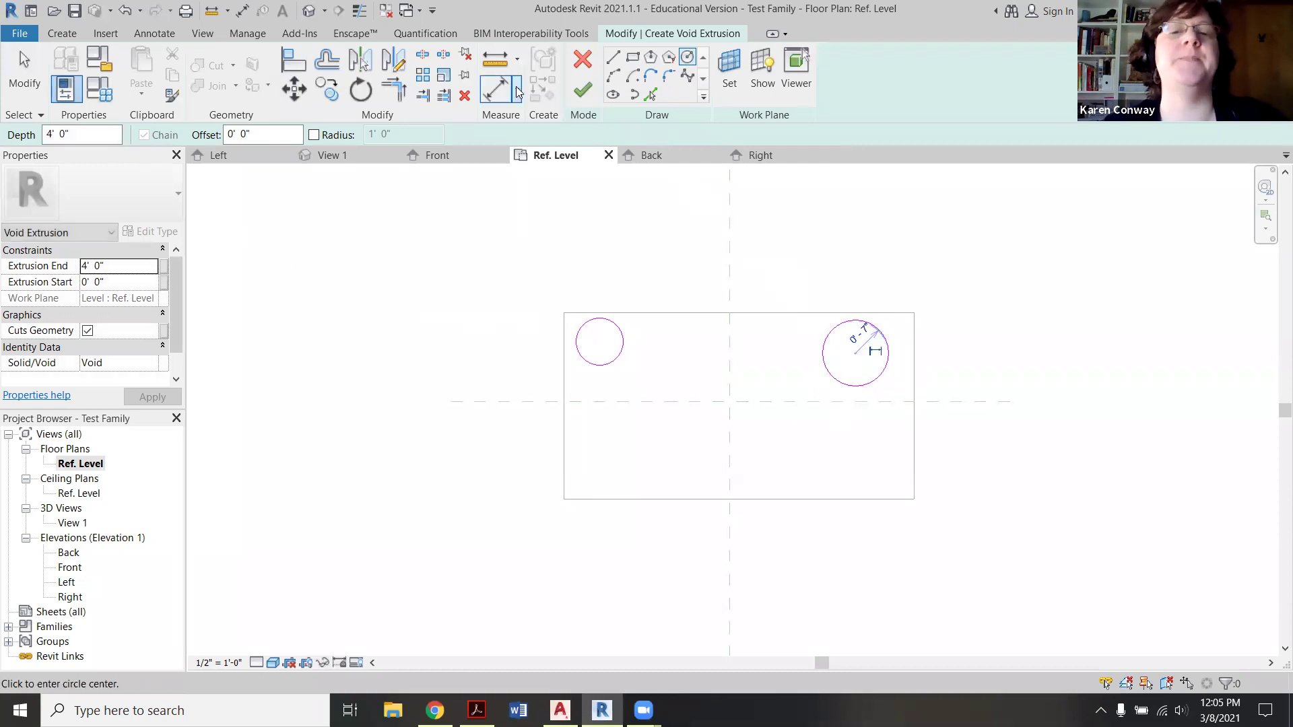
click(580, 89)
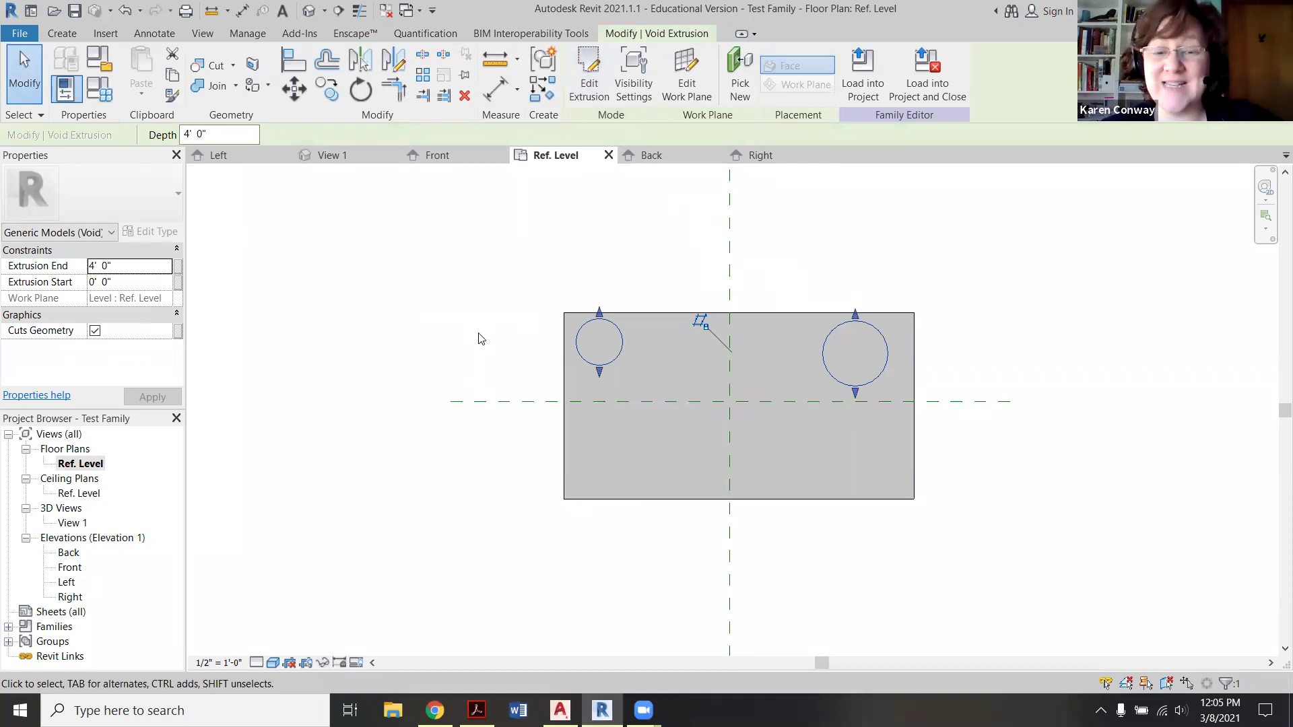
Step: Open 3D View 1 and select the two void cylinders cut into the block
key(Escape)
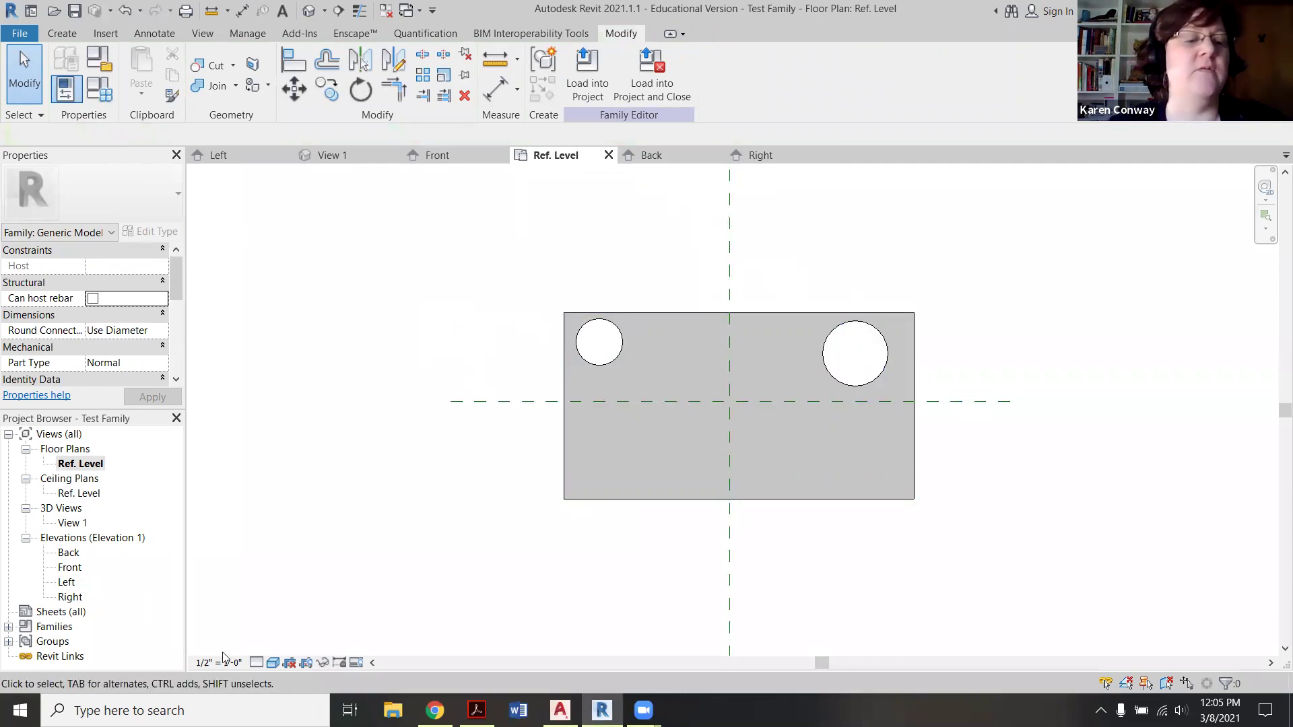
double_click(72, 523)
scroll(639, 407, up, 5)
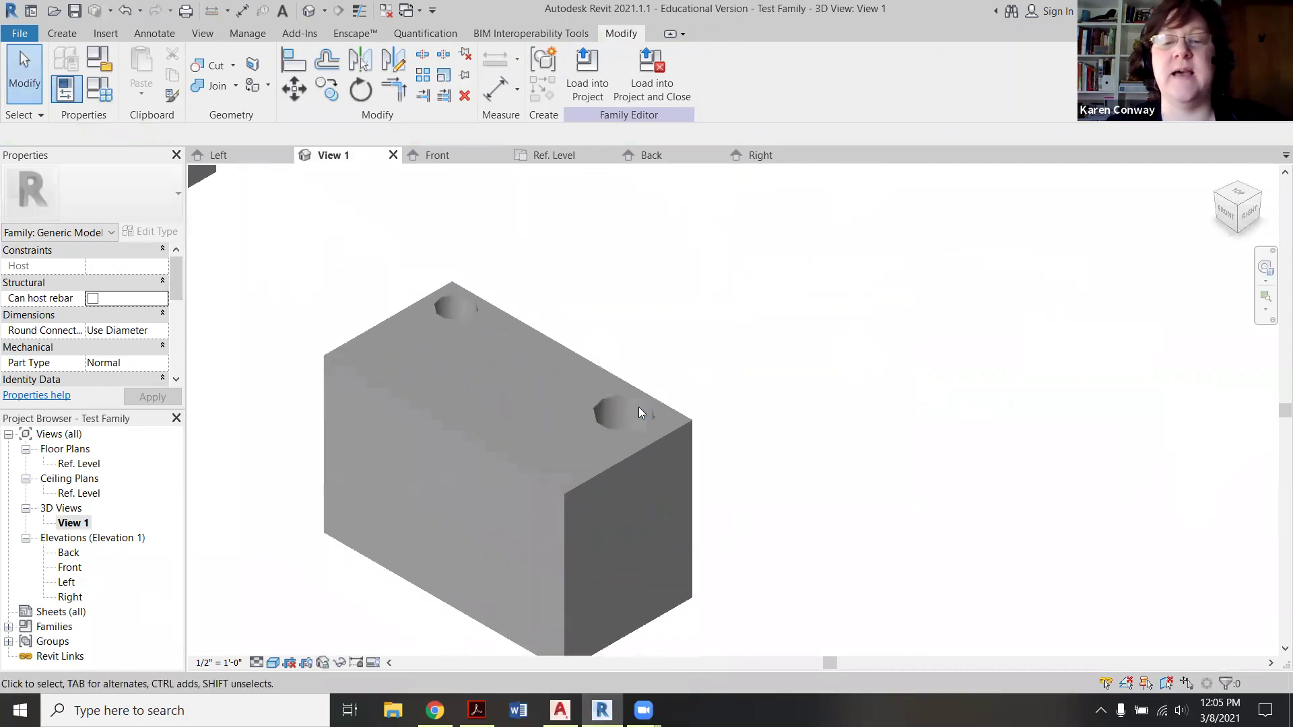
scroll(638, 407, down, 2)
click(639, 425)
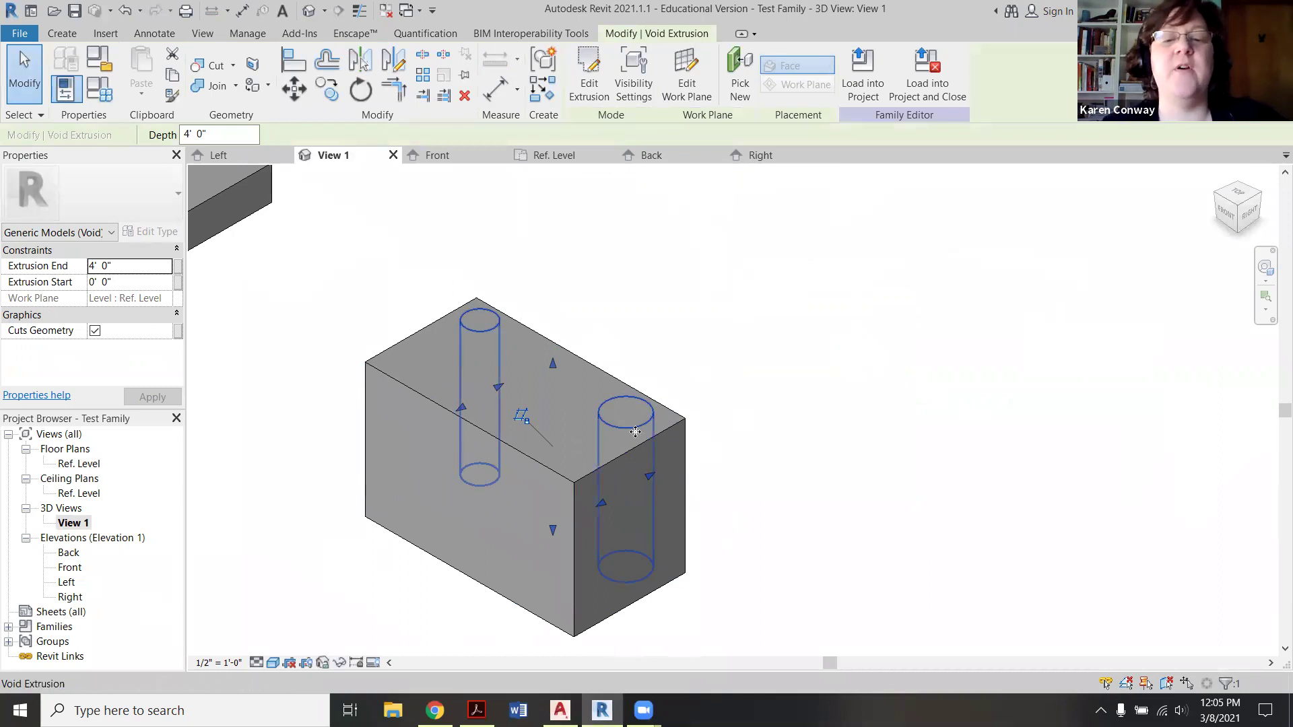
Step: Change the void depth to 2' and orbit to inspect the block's underside
click(788, 422)
click(641, 424)
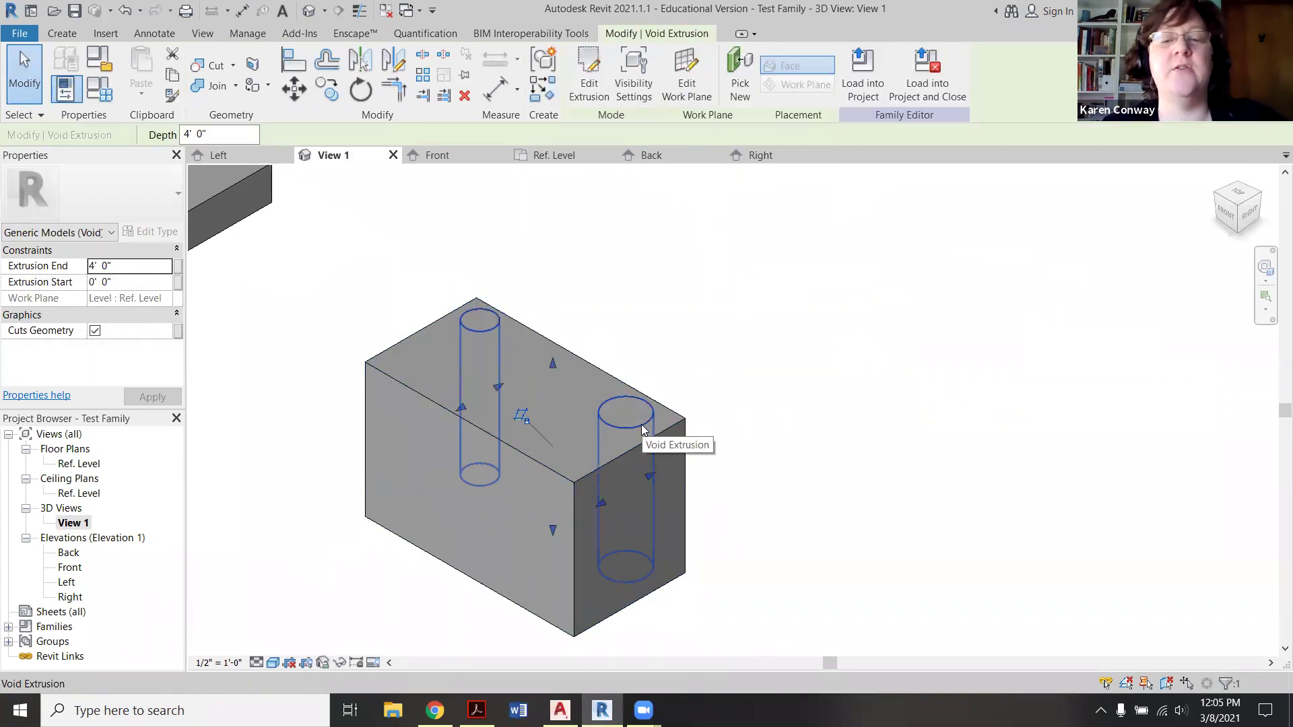
click(221, 135)
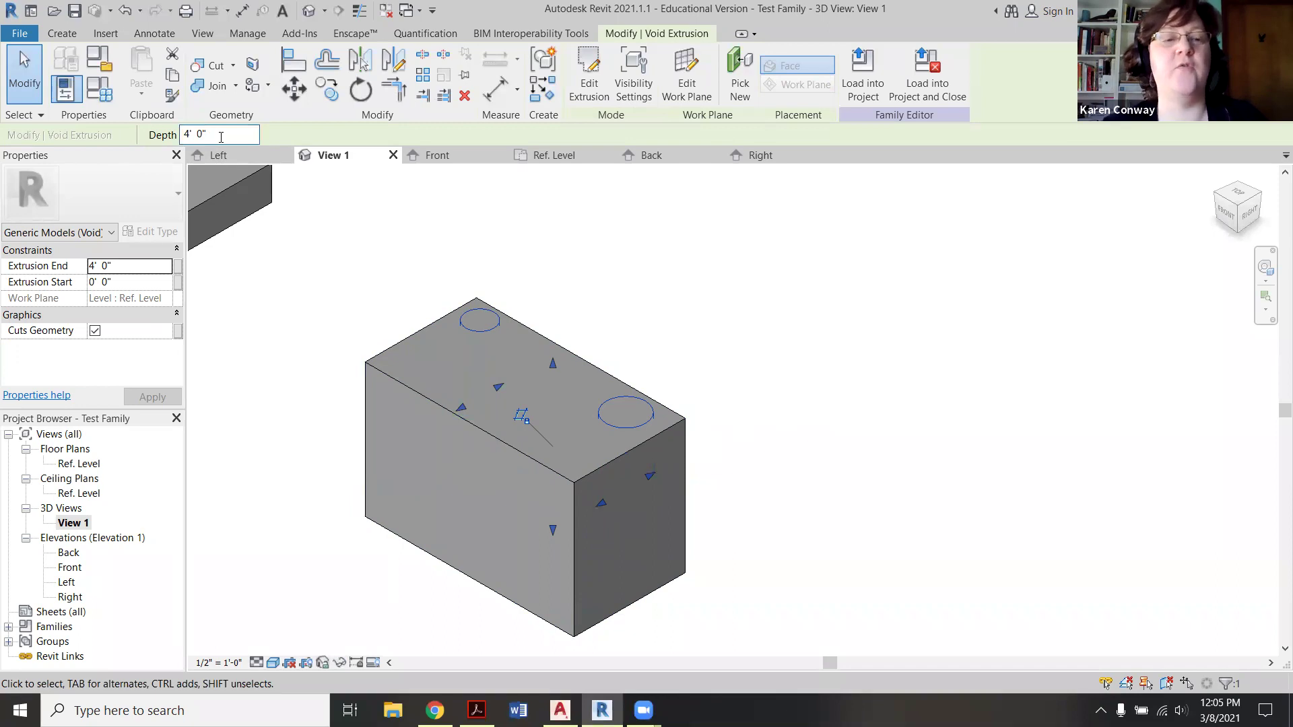
double_click(221, 135)
text(2')
key(Return)
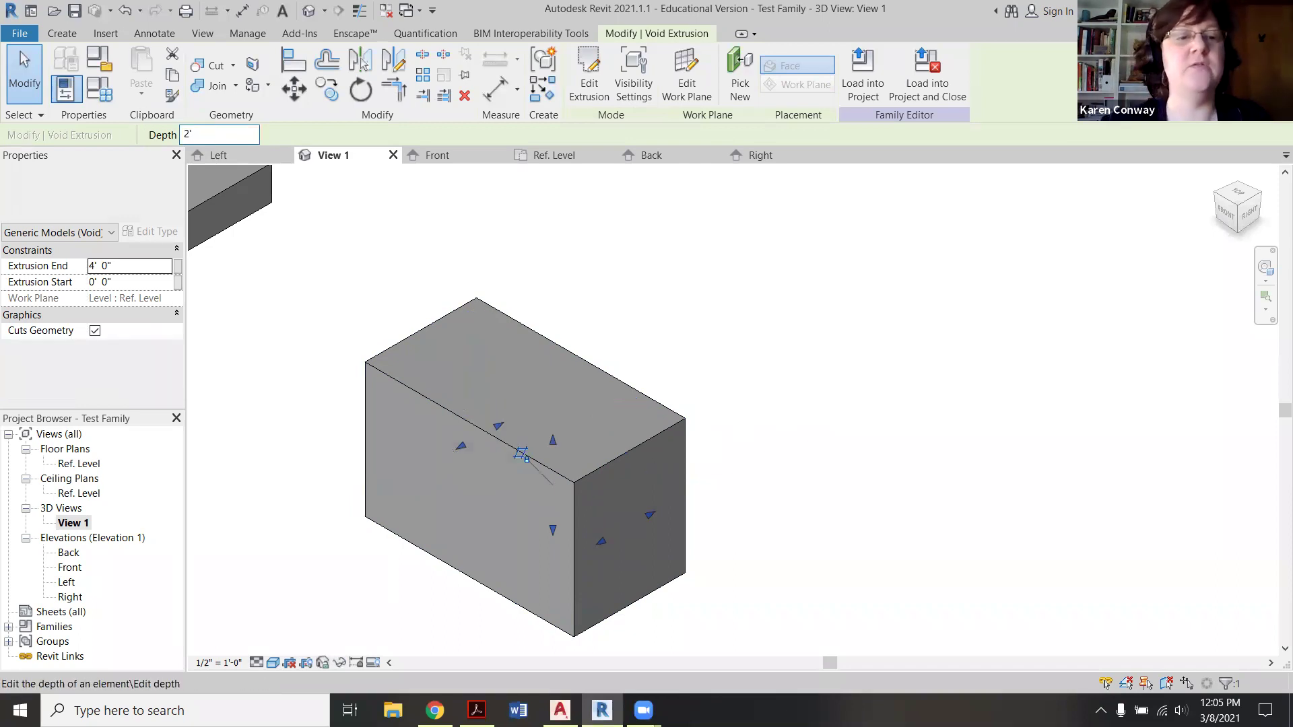
click(632, 254)
scroll(647, 290, down, 3)
scroll(611, 459, up, 3)
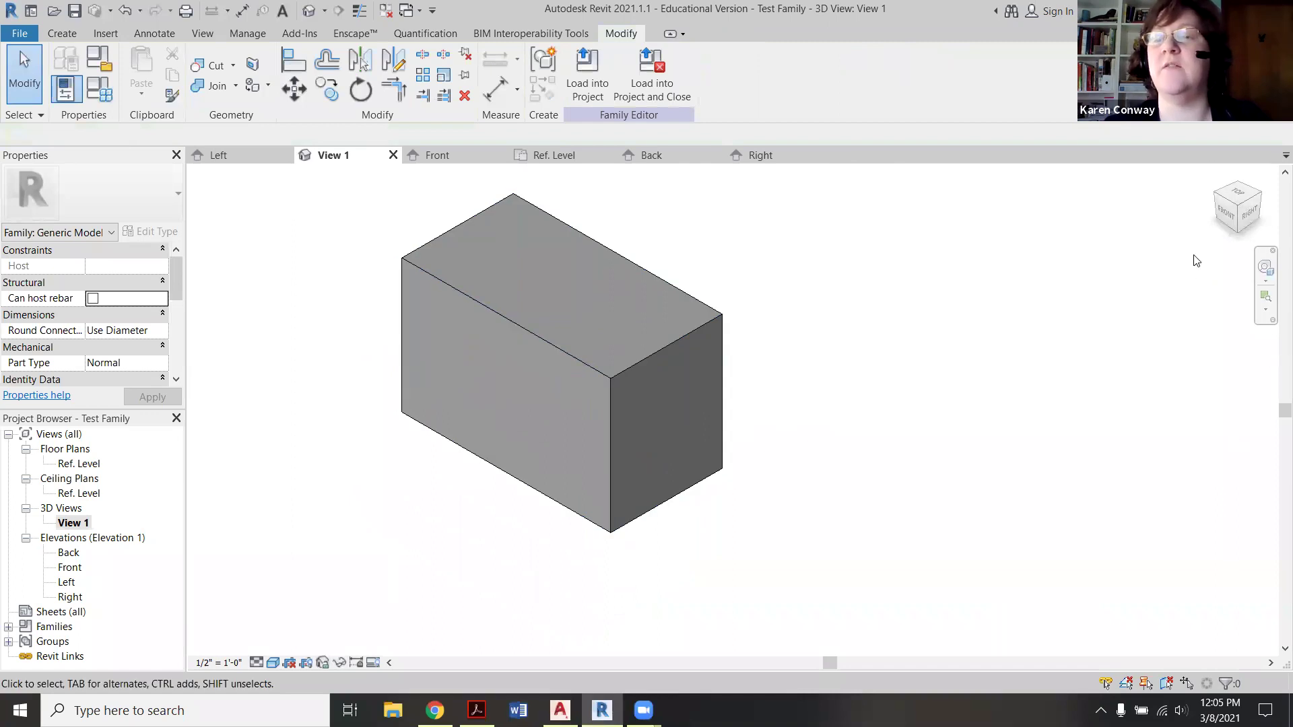
shift+middle_drag(1194, 256, 1209, 620)
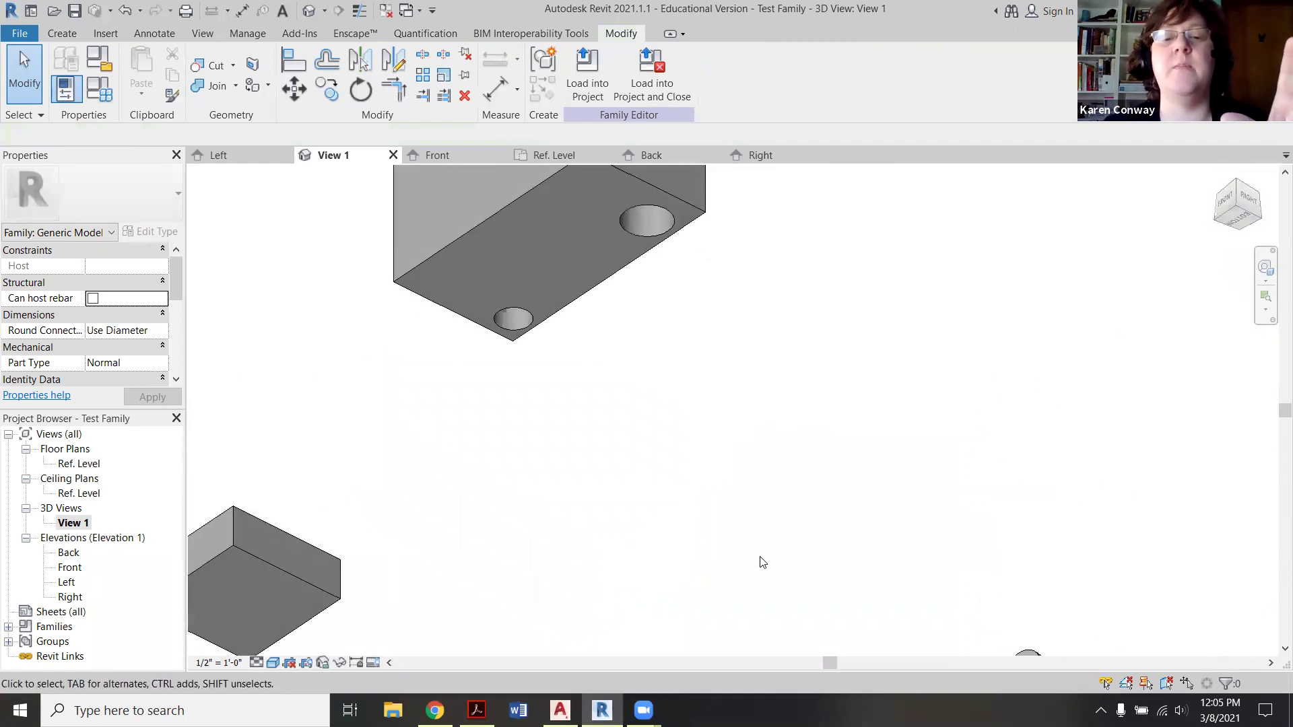
scroll(759, 560, down, 5)
scroll(713, 450, up, 5)
Step: Restore the void depth to 4' so both holes pass fully through the block
click(812, 441)
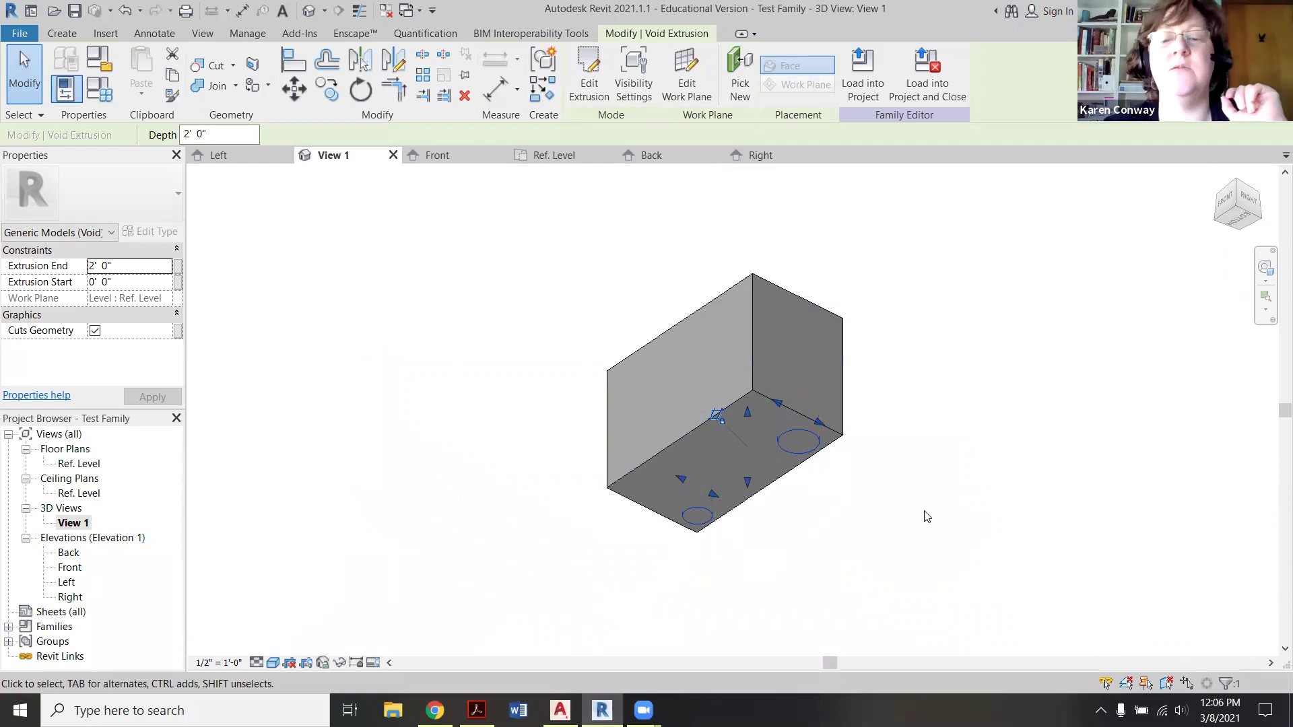
scroll(868, 498, up, 2)
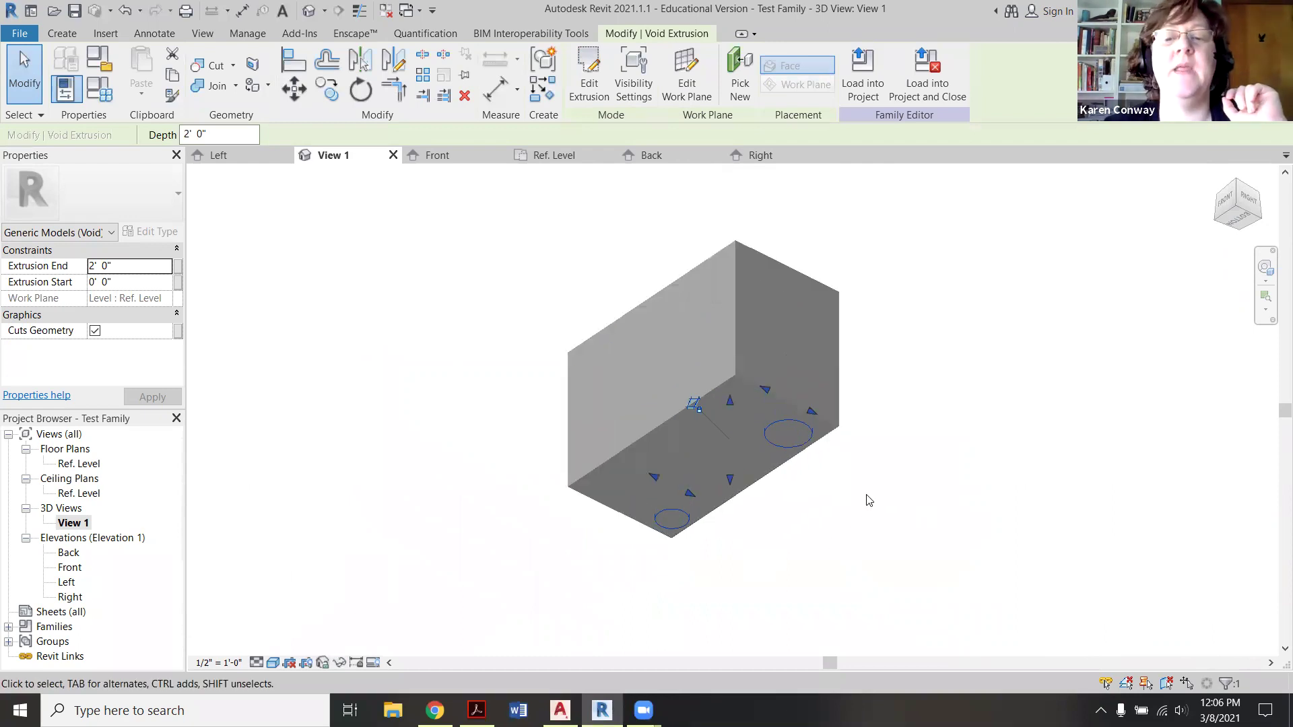
click(219, 140)
text(4)
key(Return)
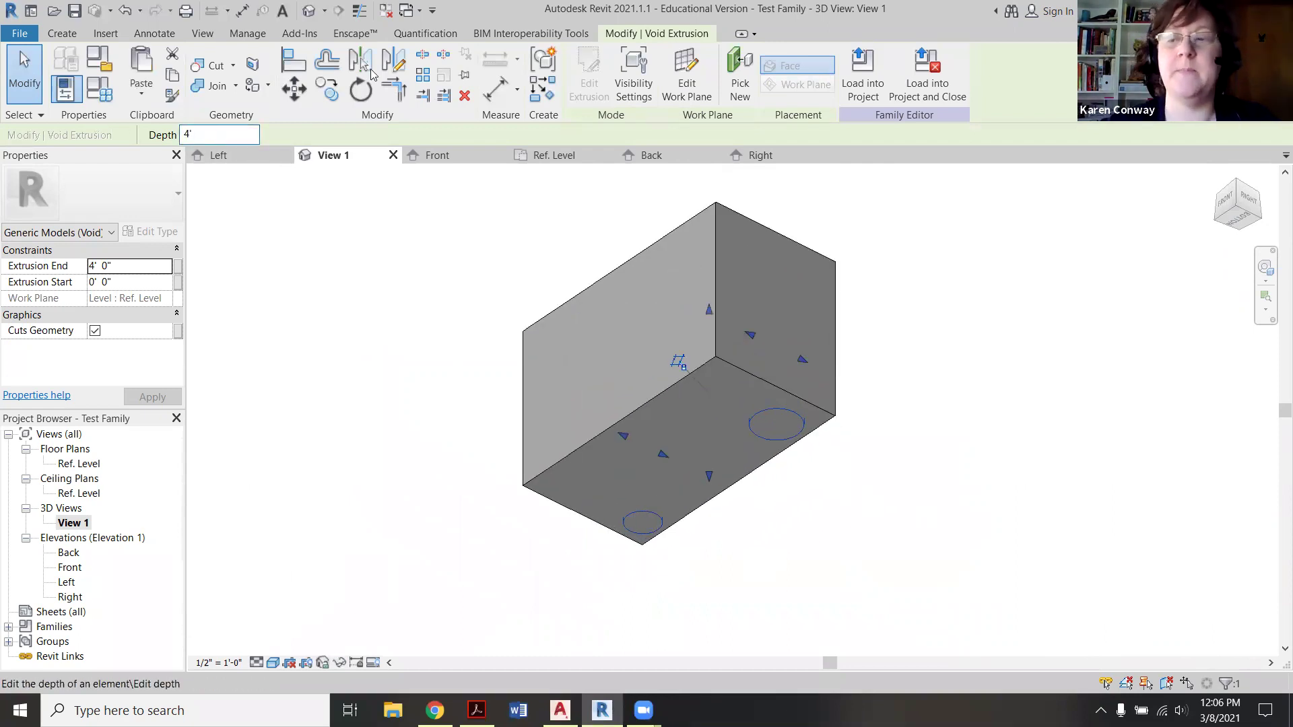
click(1238, 181)
click(875, 291)
scroll(794, 337, down, 3)
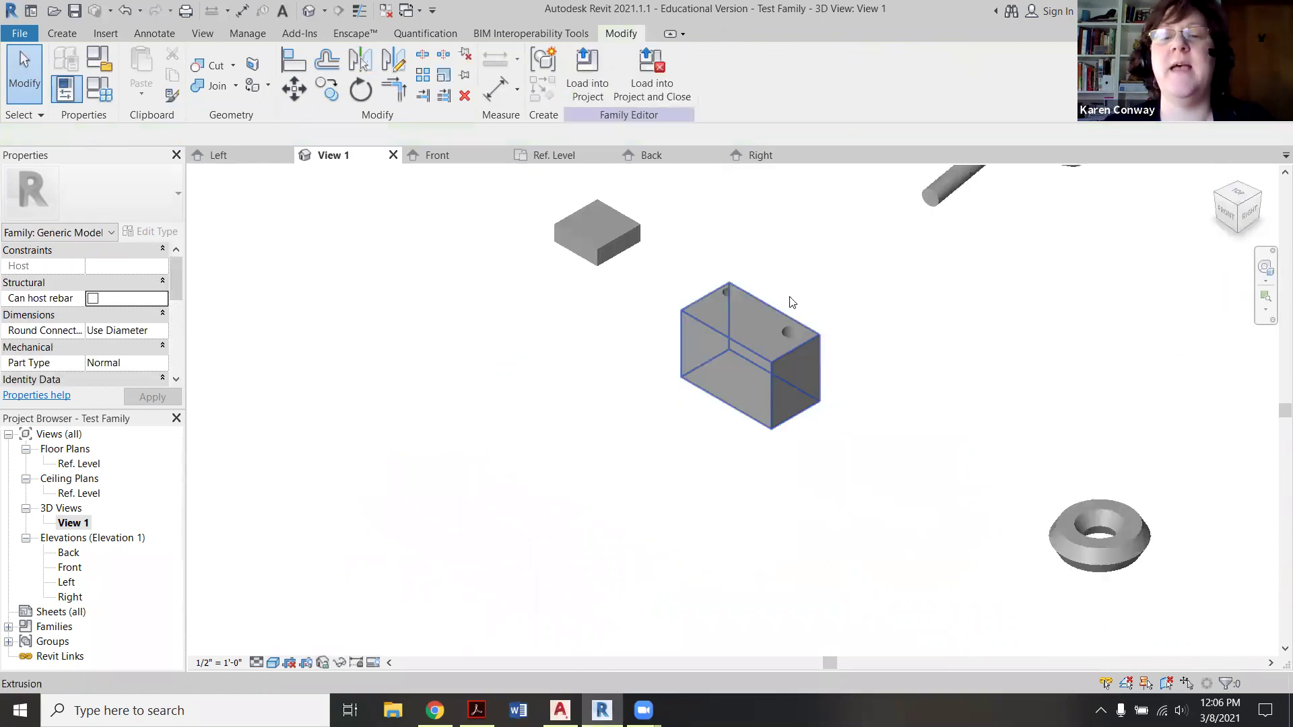
scroll(826, 384, up, 3)
scroll(854, 414, up, 2)
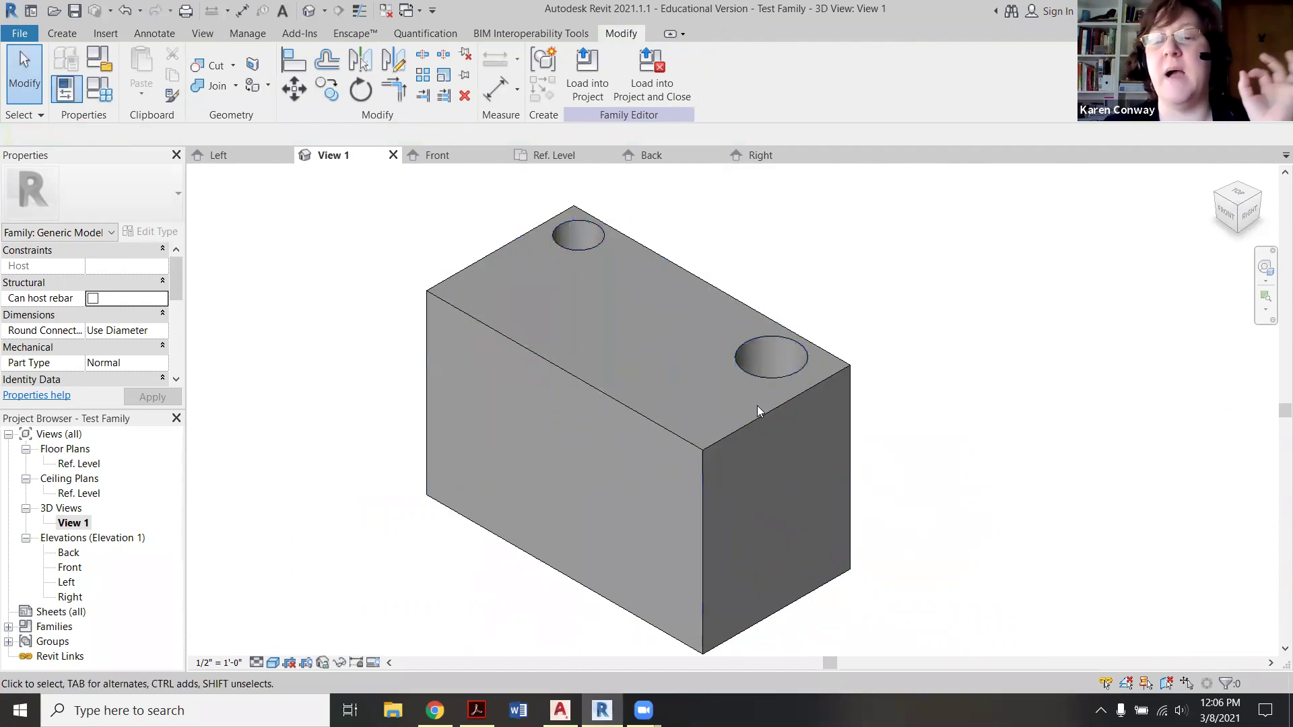
scroll(538, 380, down, 3)
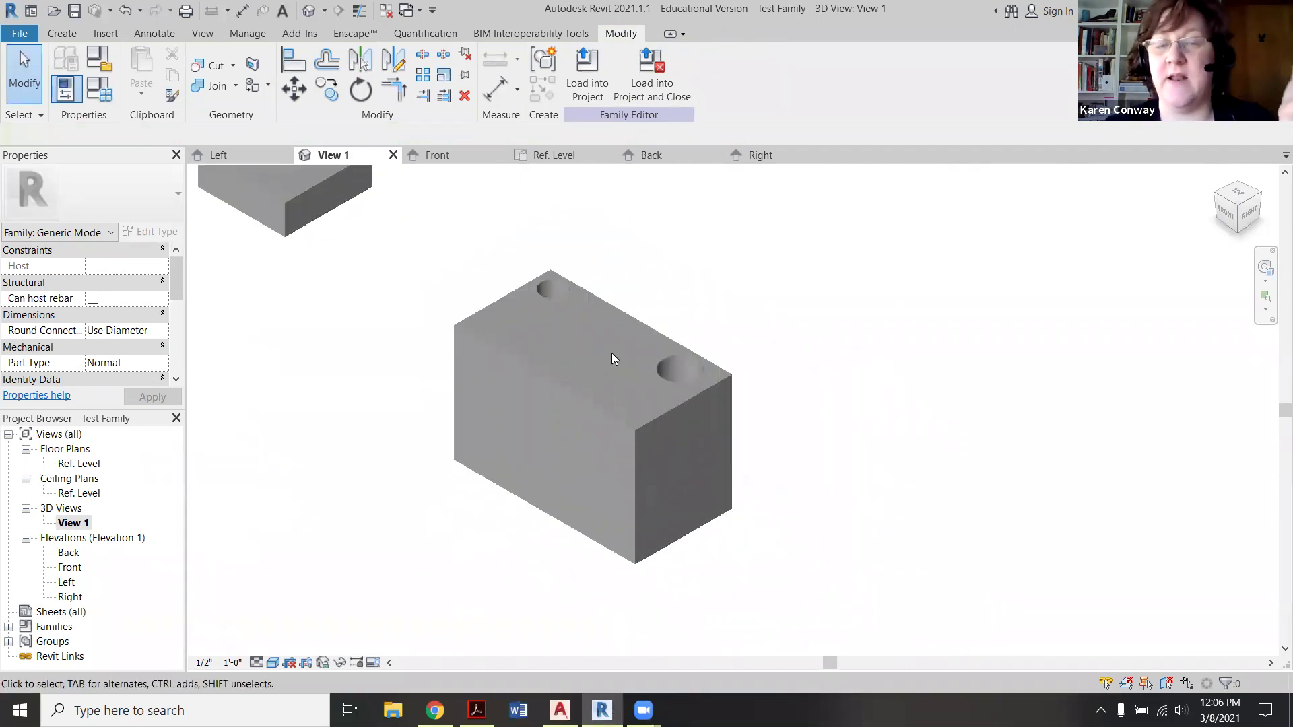
scroll(612, 353, up, 4)
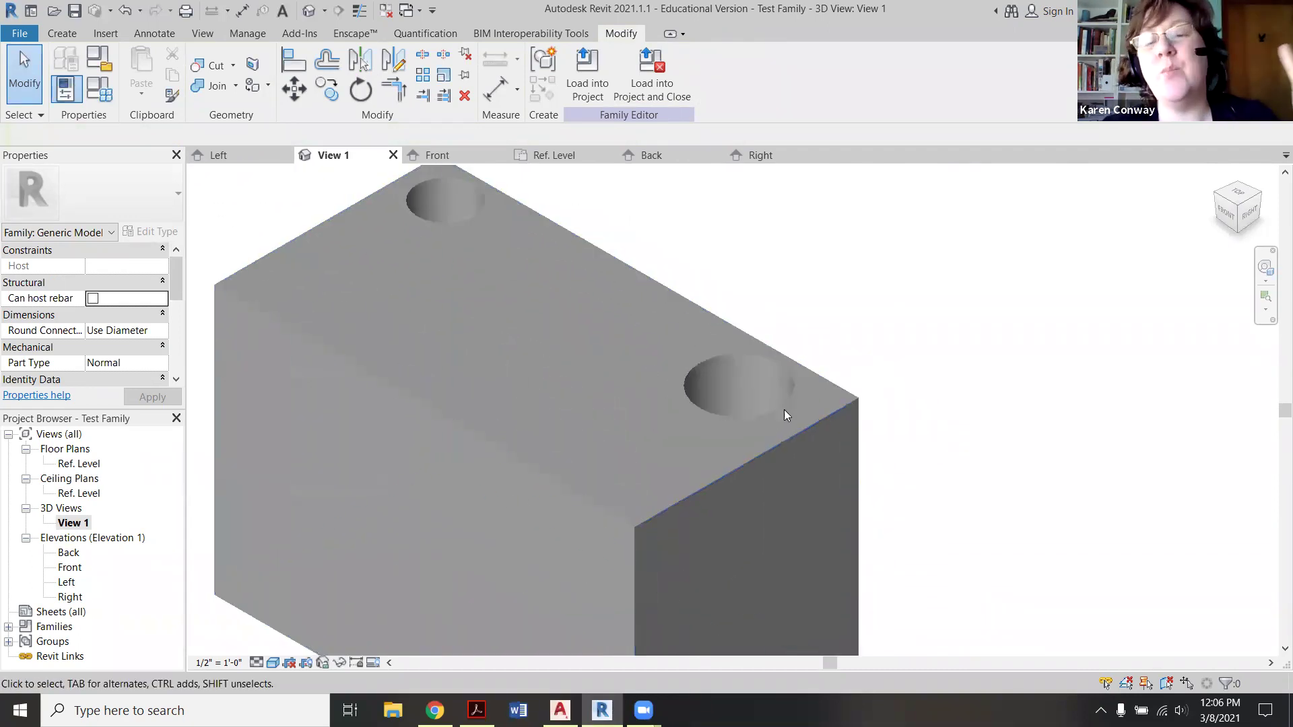
scroll(680, 358, down, 3)
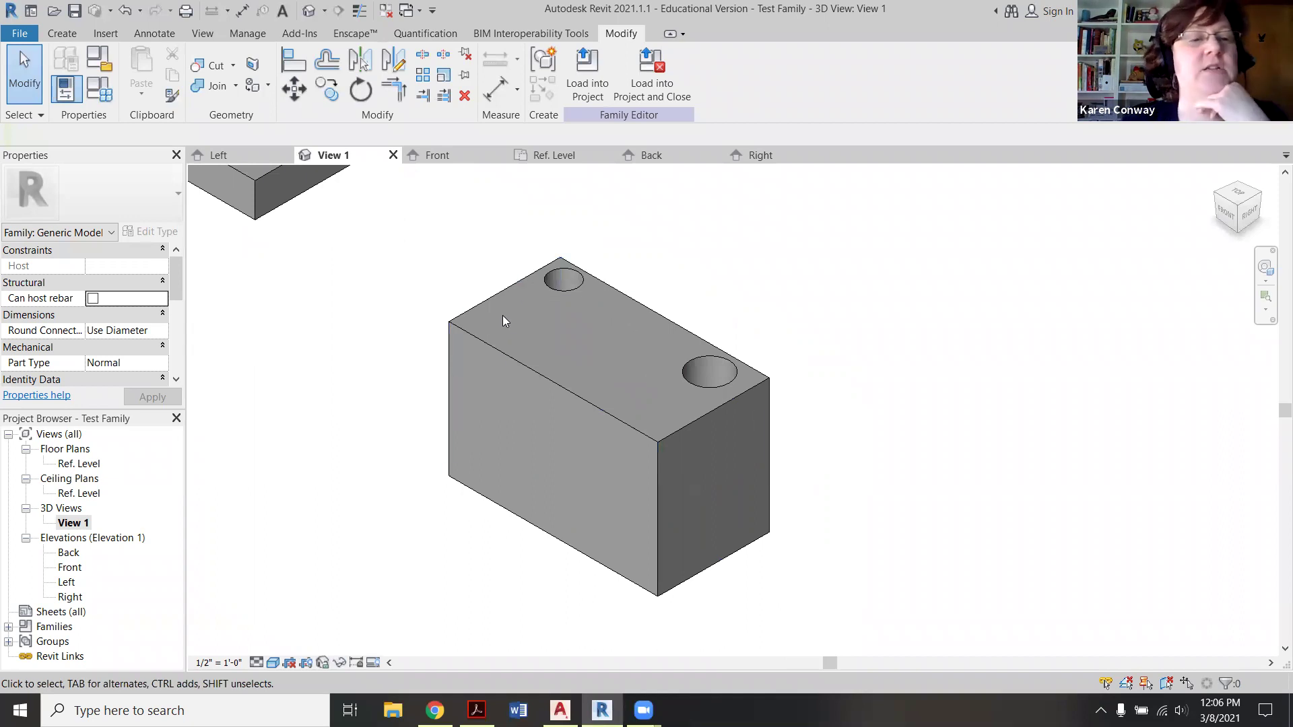
Step: Delete the two-circle void extrusion in the Ref. Level floor plan
double_click(79, 464)
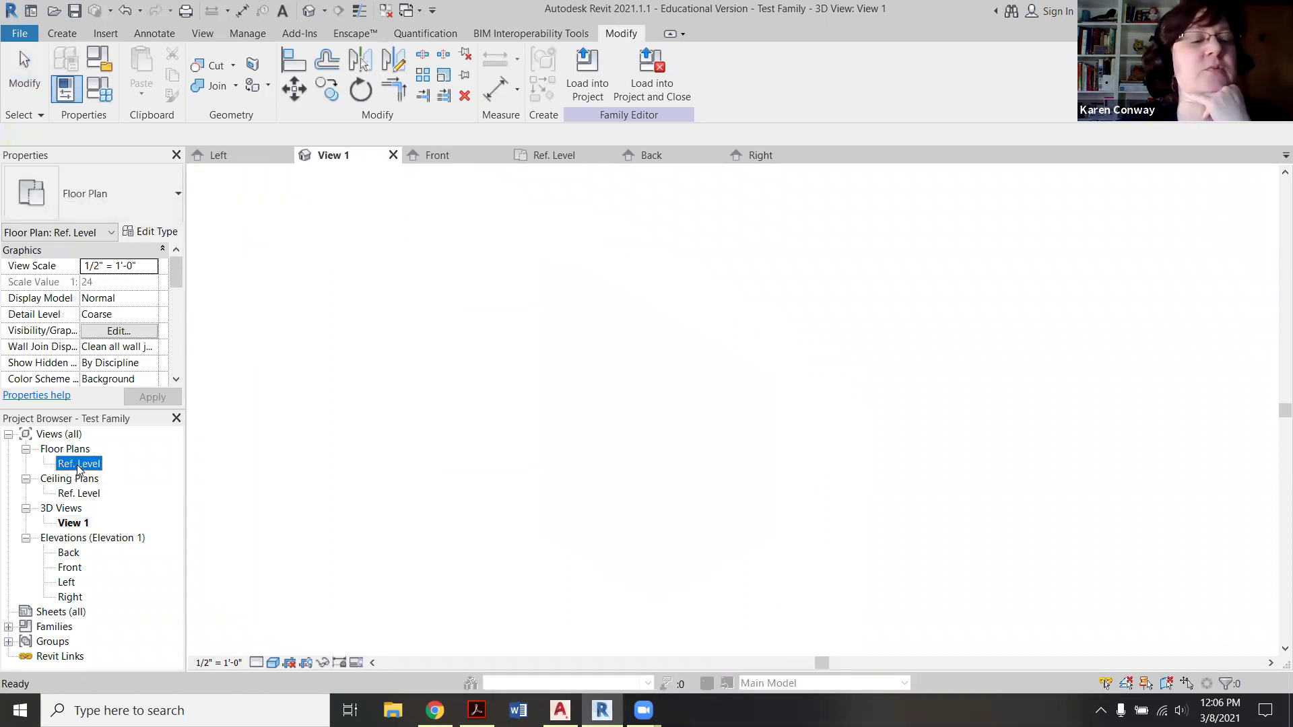
scroll(644, 442, up, 2)
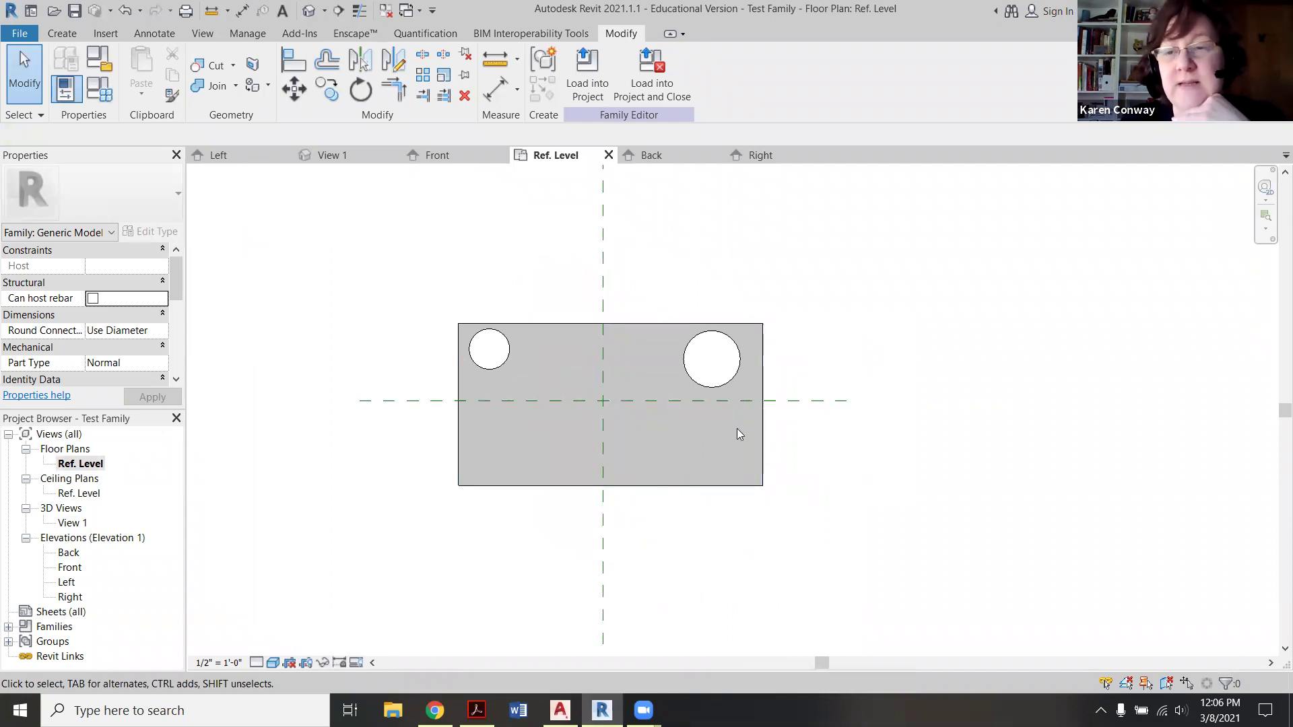
click(502, 367)
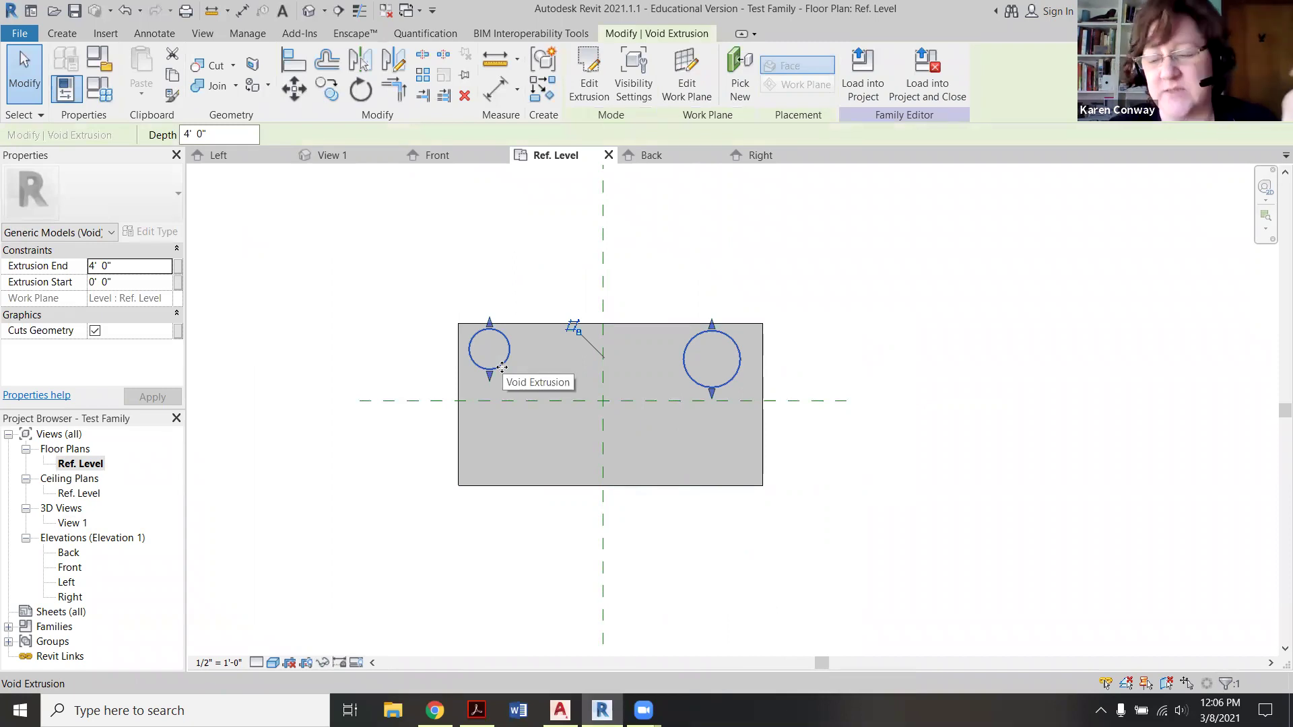
key(Escape)
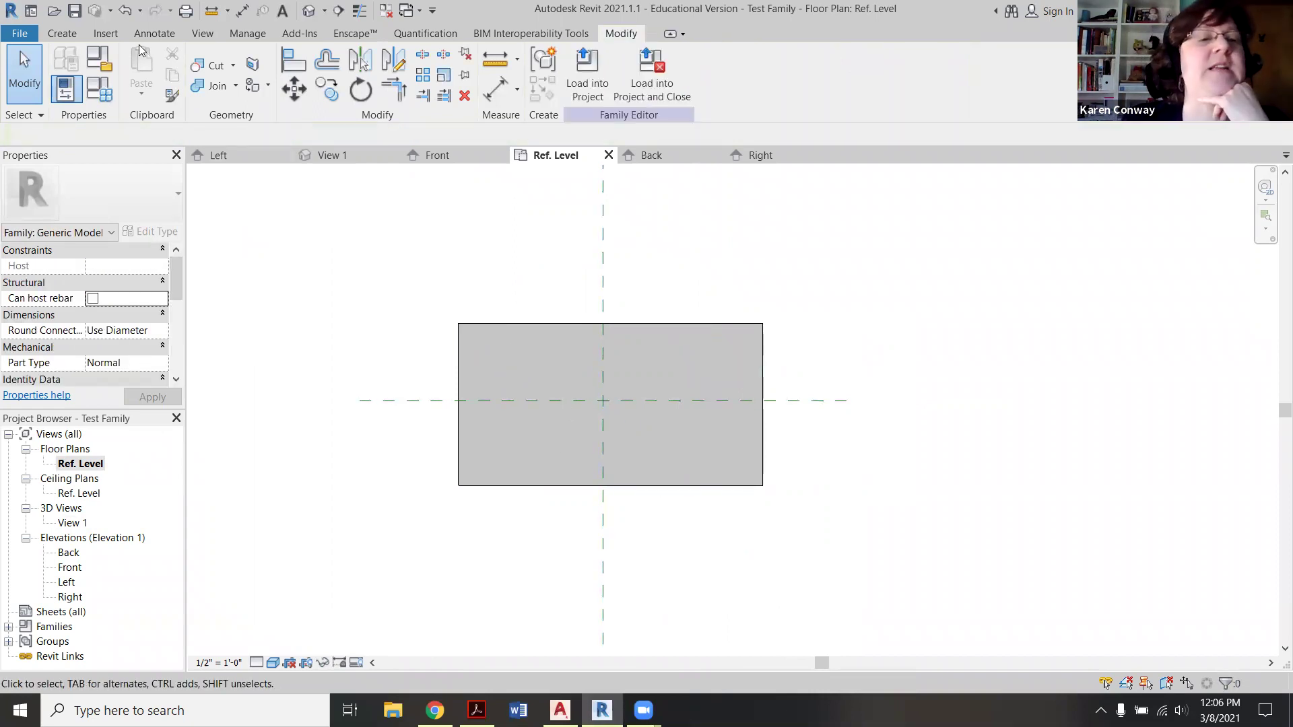
click(66, 34)
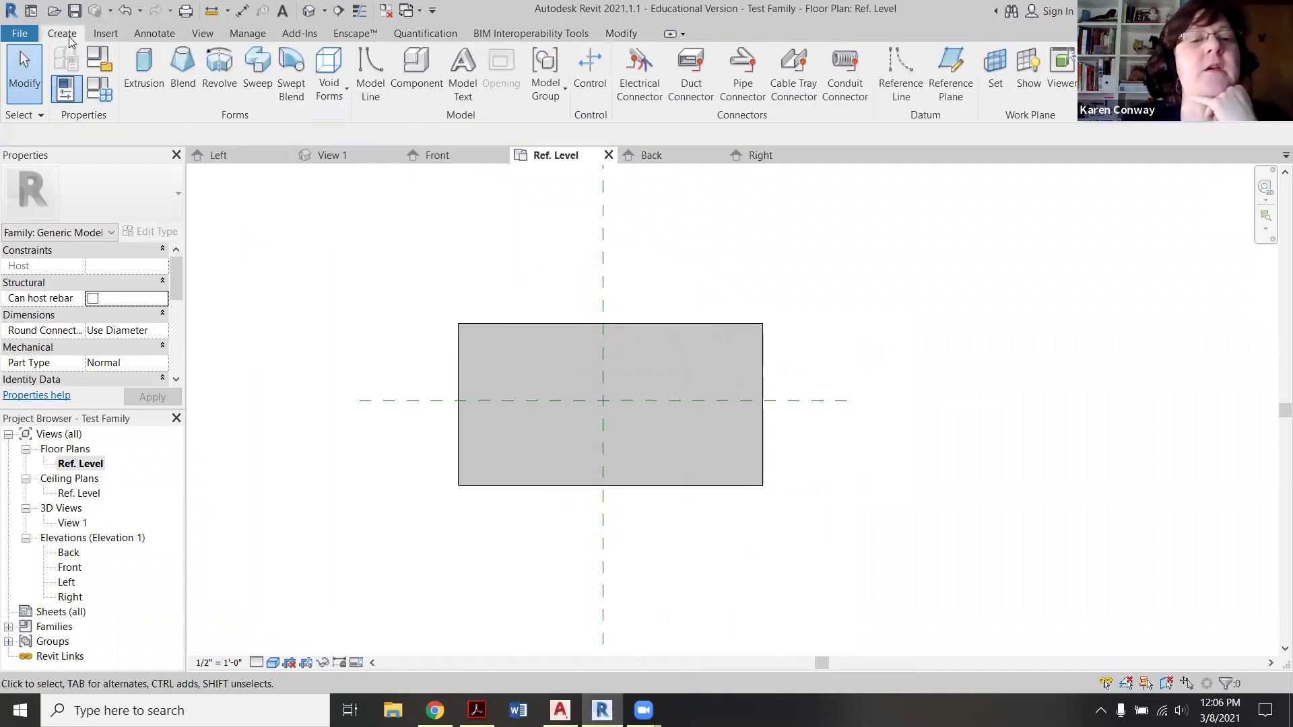
Step: Start a void blend and sketch its circular base in the block's upper right
click(329, 101)
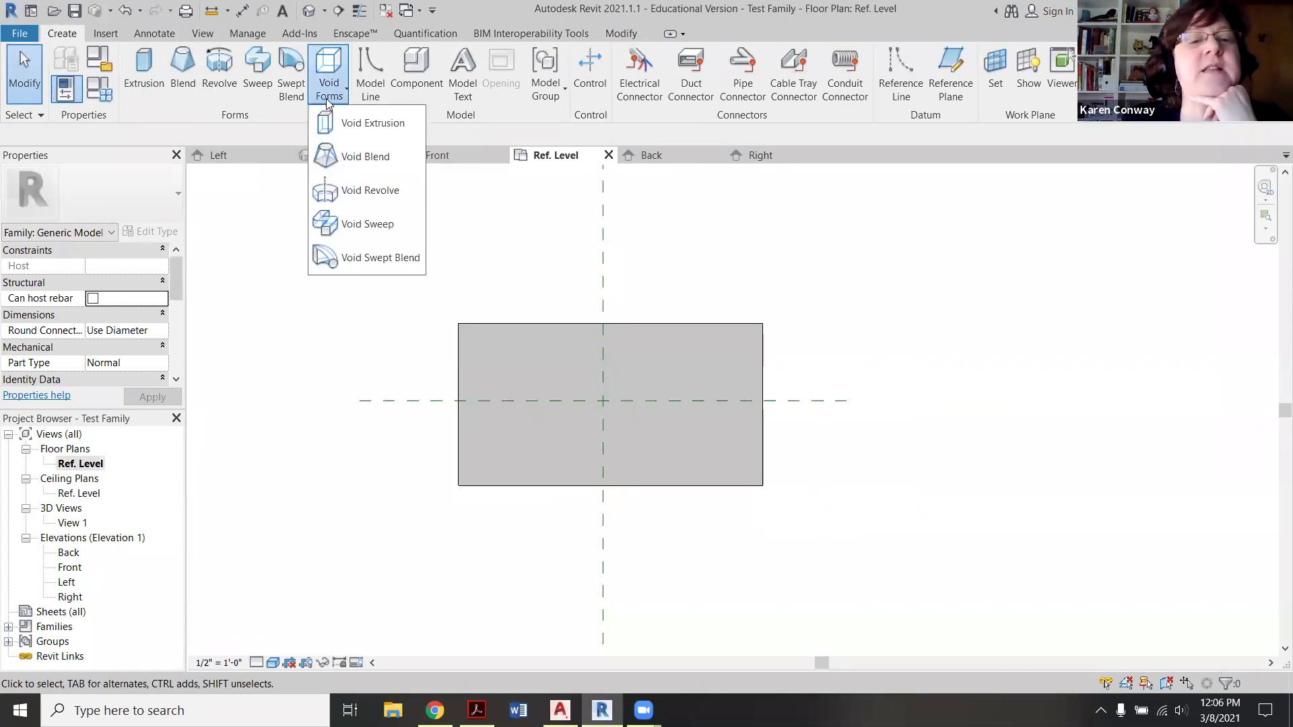
click(349, 161)
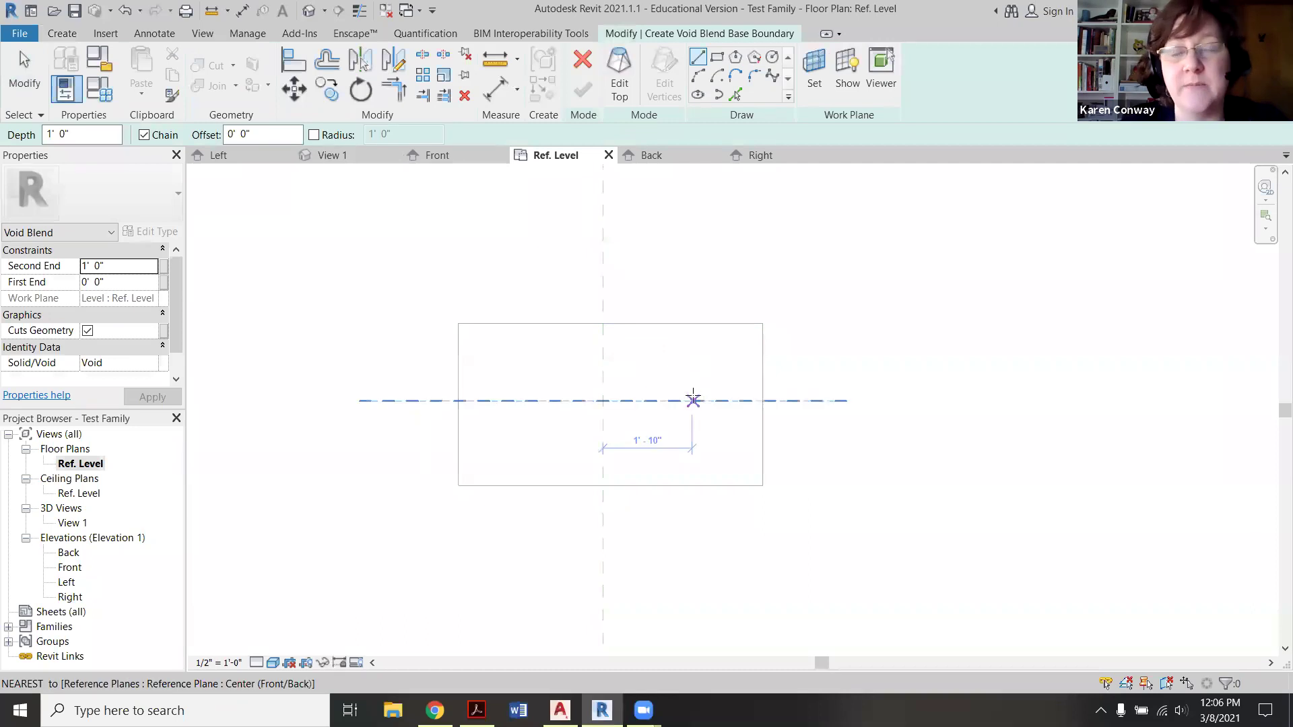
click(773, 59)
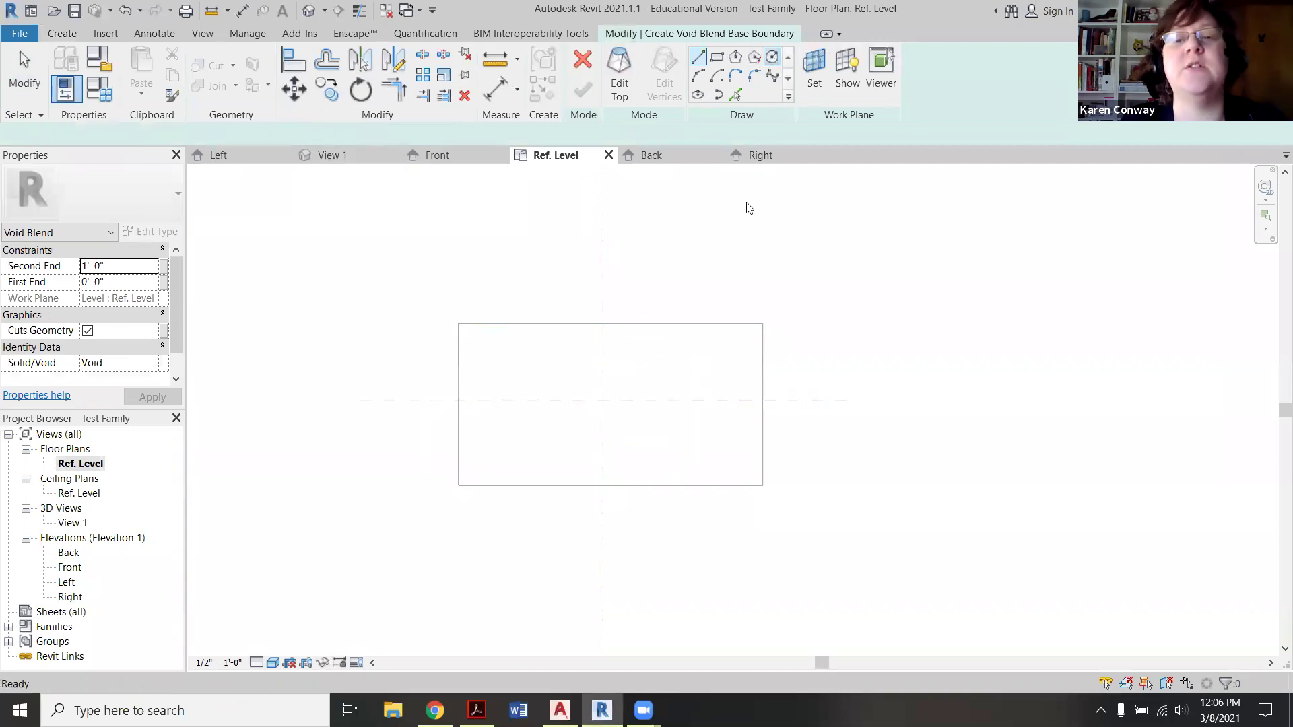
click(706, 360)
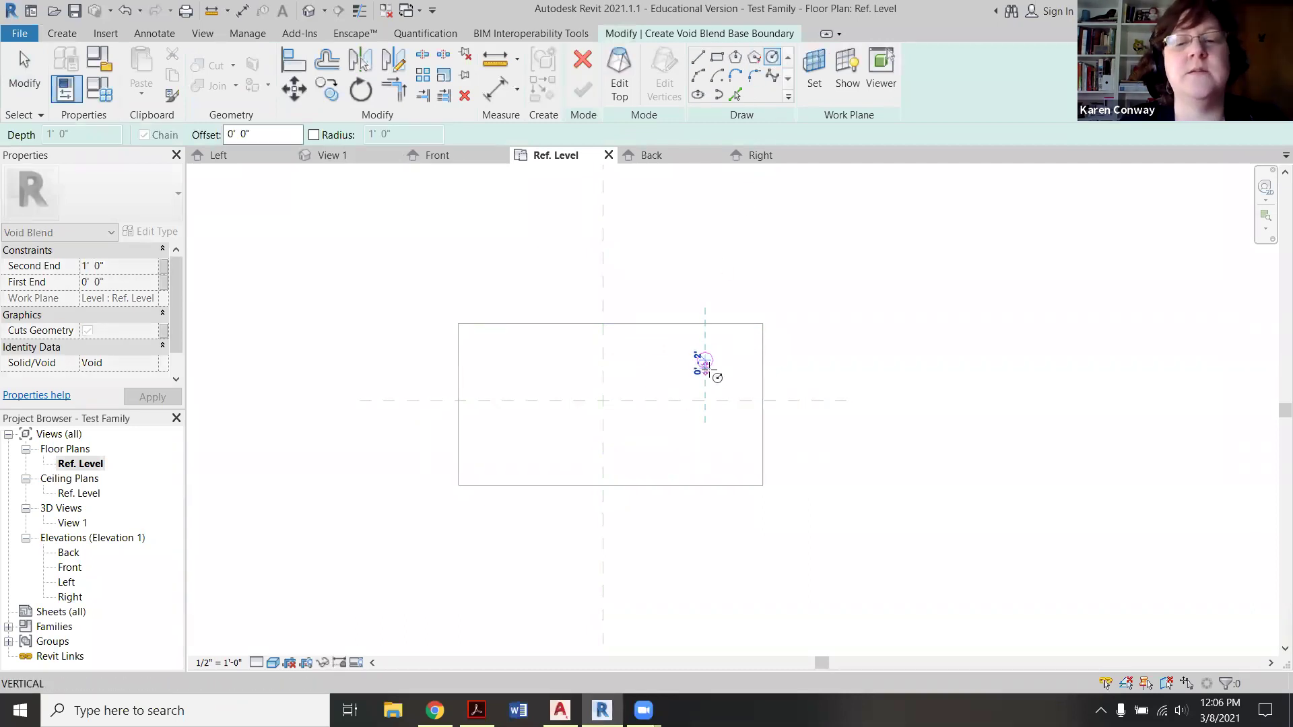
click(712, 380)
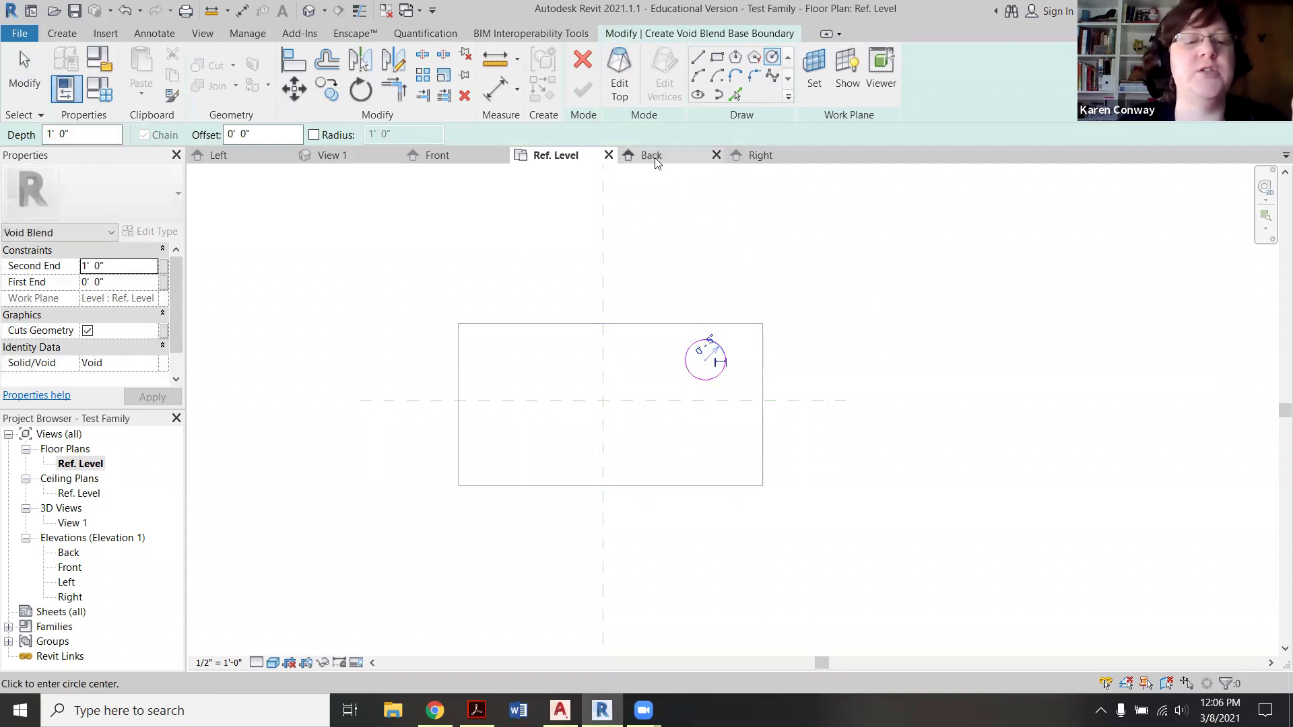
Step: Sketch a rectangular top around the circle and finish the void blend
click(626, 82)
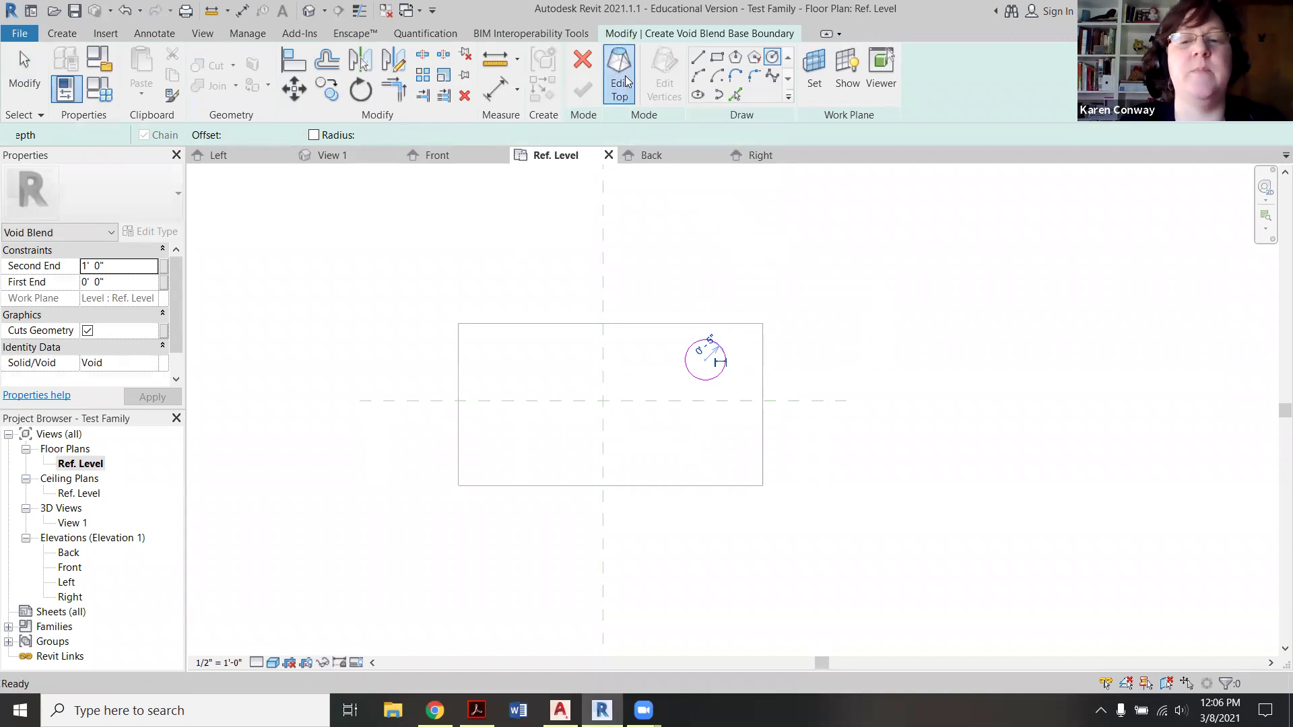
click(718, 58)
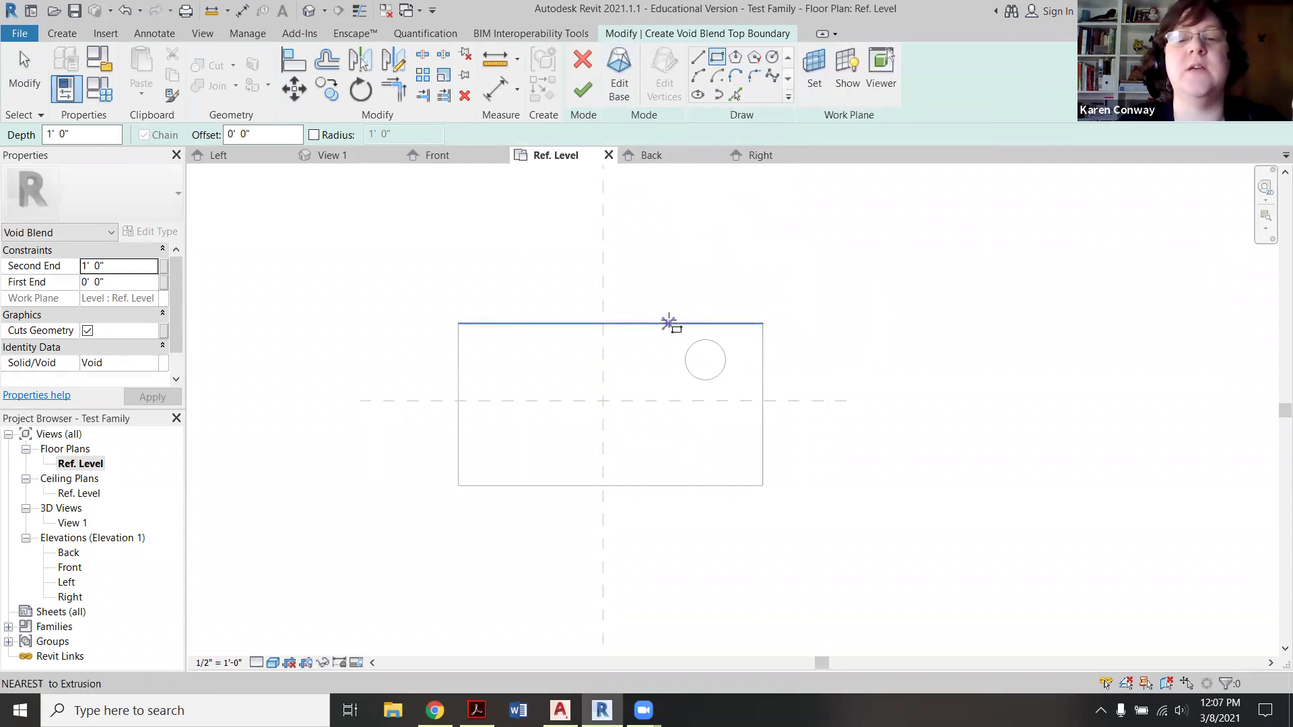
click(644, 339)
click(740, 401)
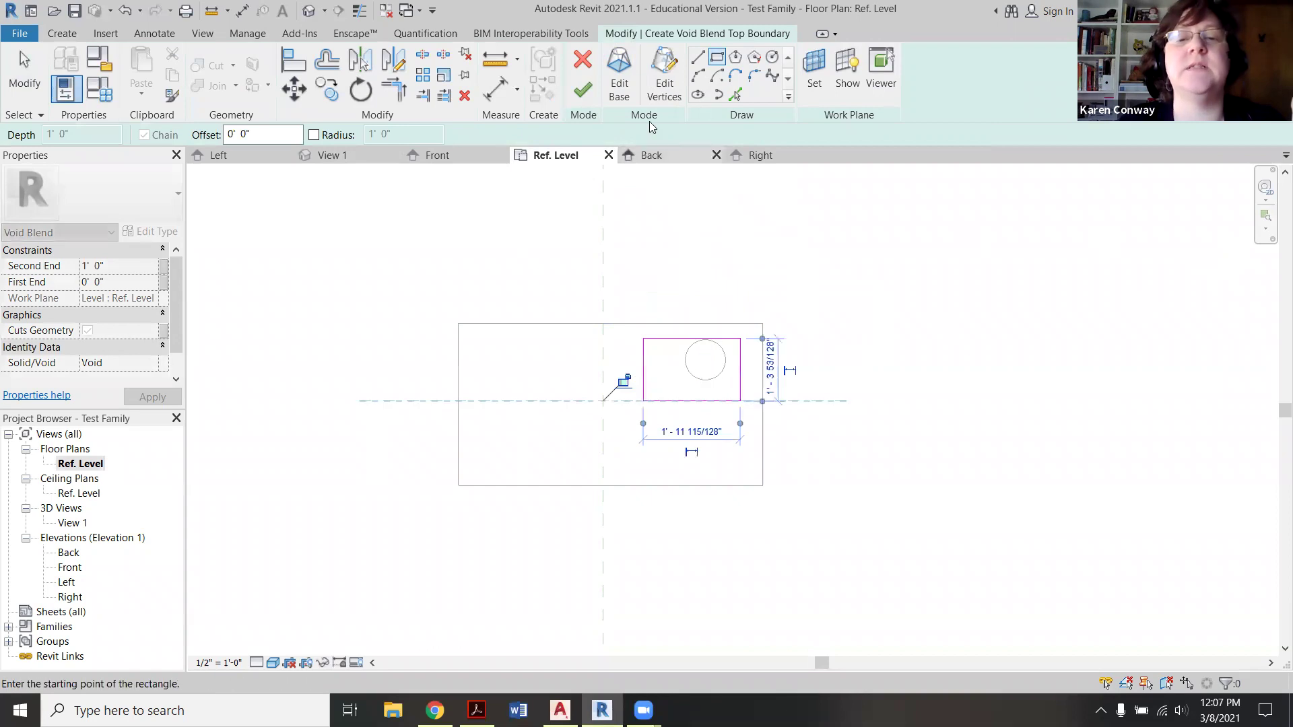
click(583, 90)
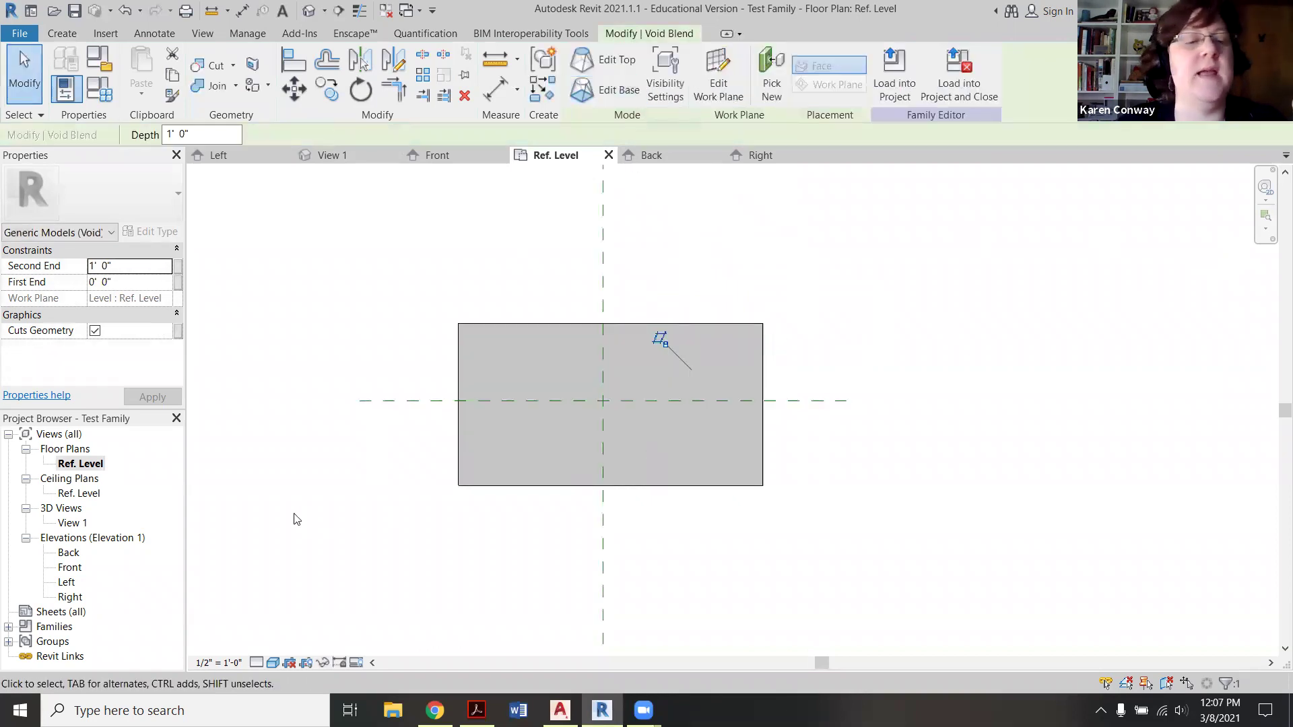
Step: In View 1, drag the void blend's top above and its bottom below the block
double_click(70, 523)
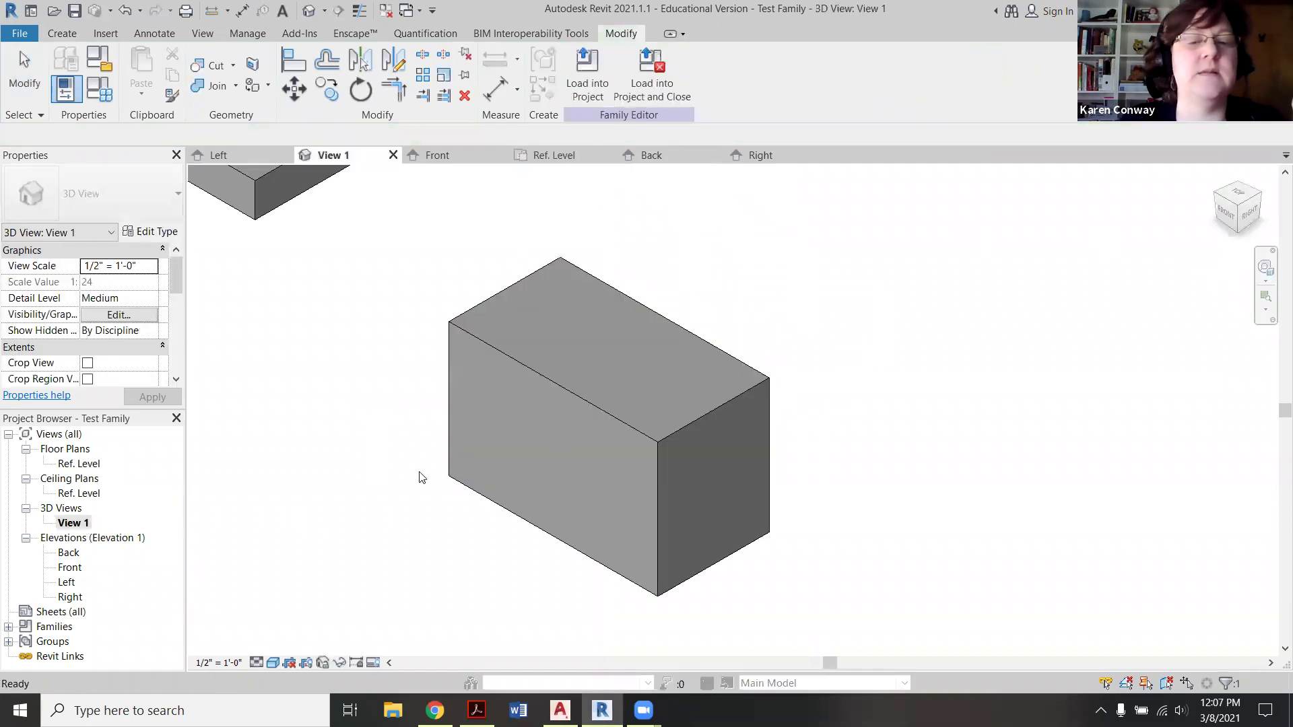
drag(688, 480, 688, 471)
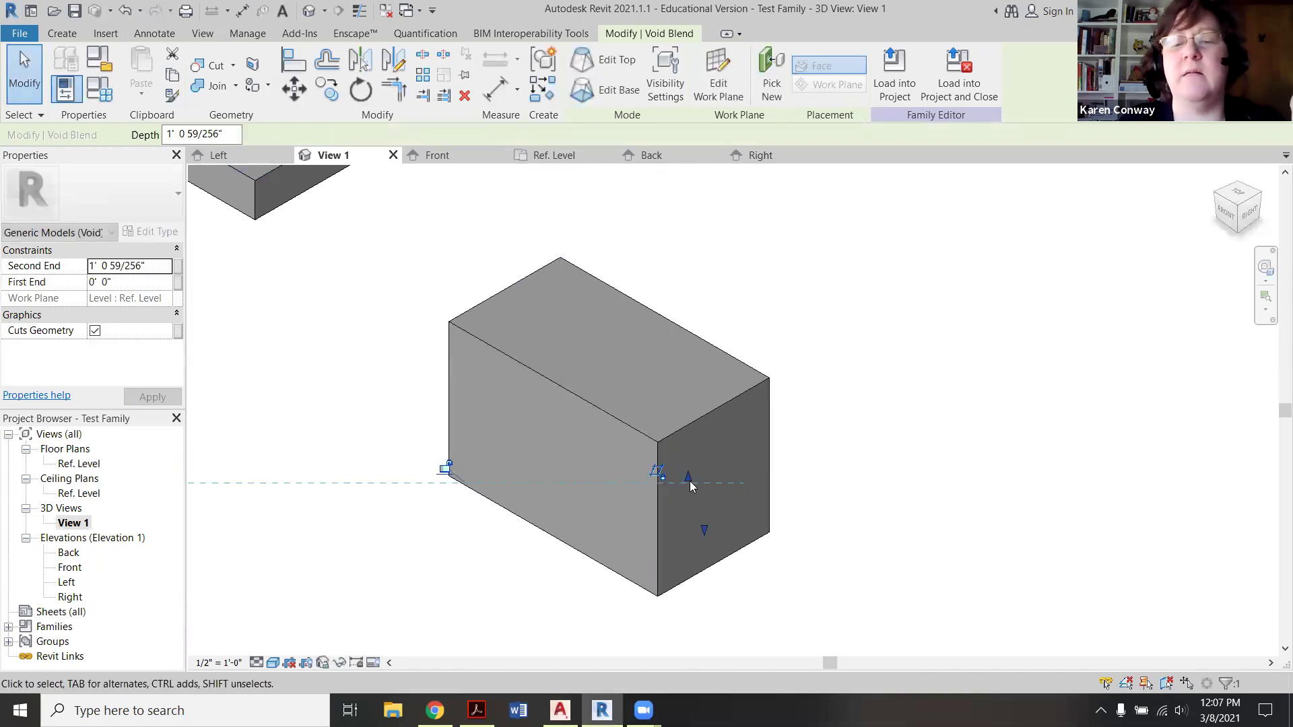
drag(706, 528, 687, 351)
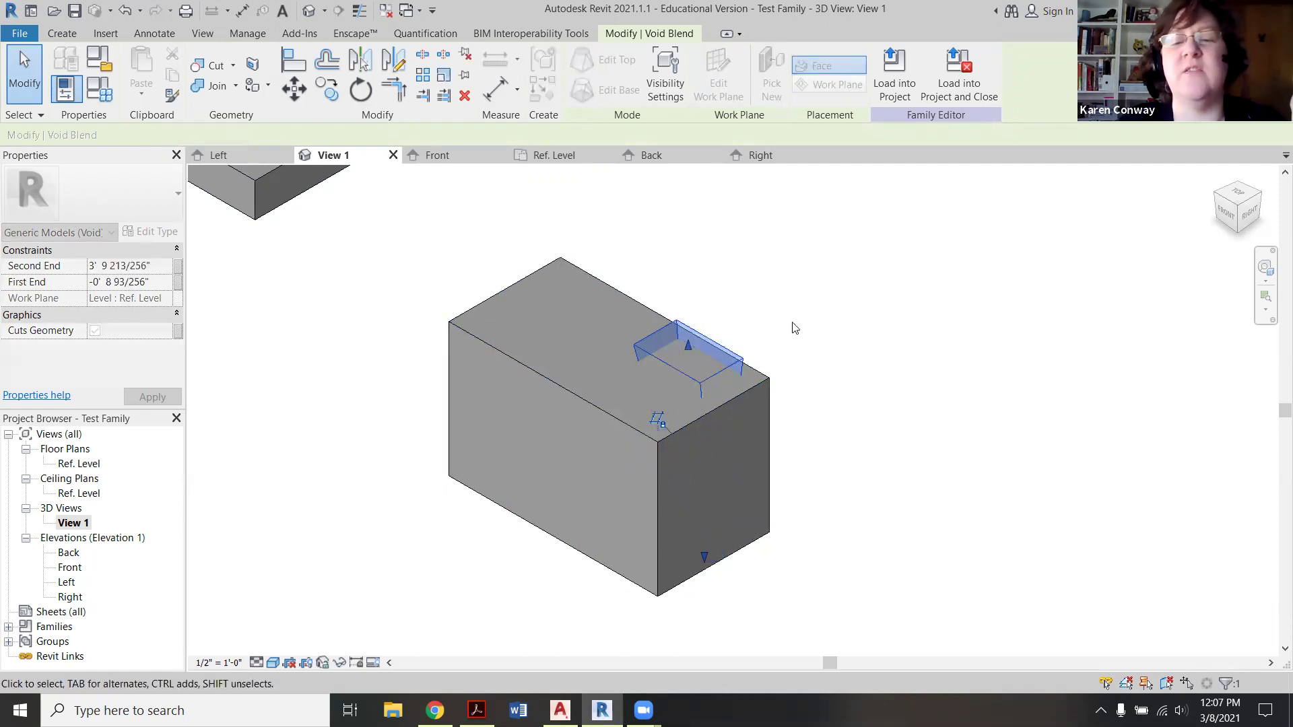
click(774, 364)
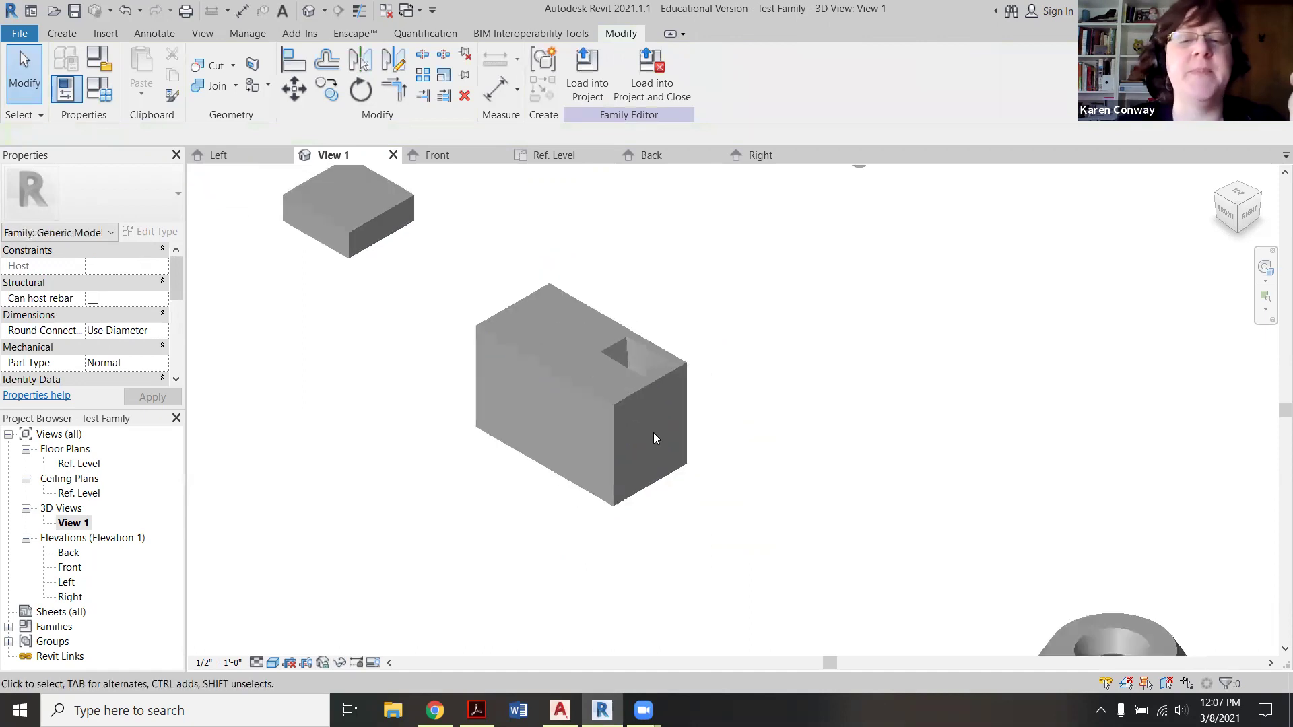
Step: Orbit with the ViewCube to check the tapered hole from above and underneath
mouse_move(1238, 209)
mouse_down()
mouse_move(1247, 410)
mouse_move(1229, 505)
mouse_move(1172, 439)
mouse_move(1143, 500)
mouse_move(1166, 197)
mouse_up()
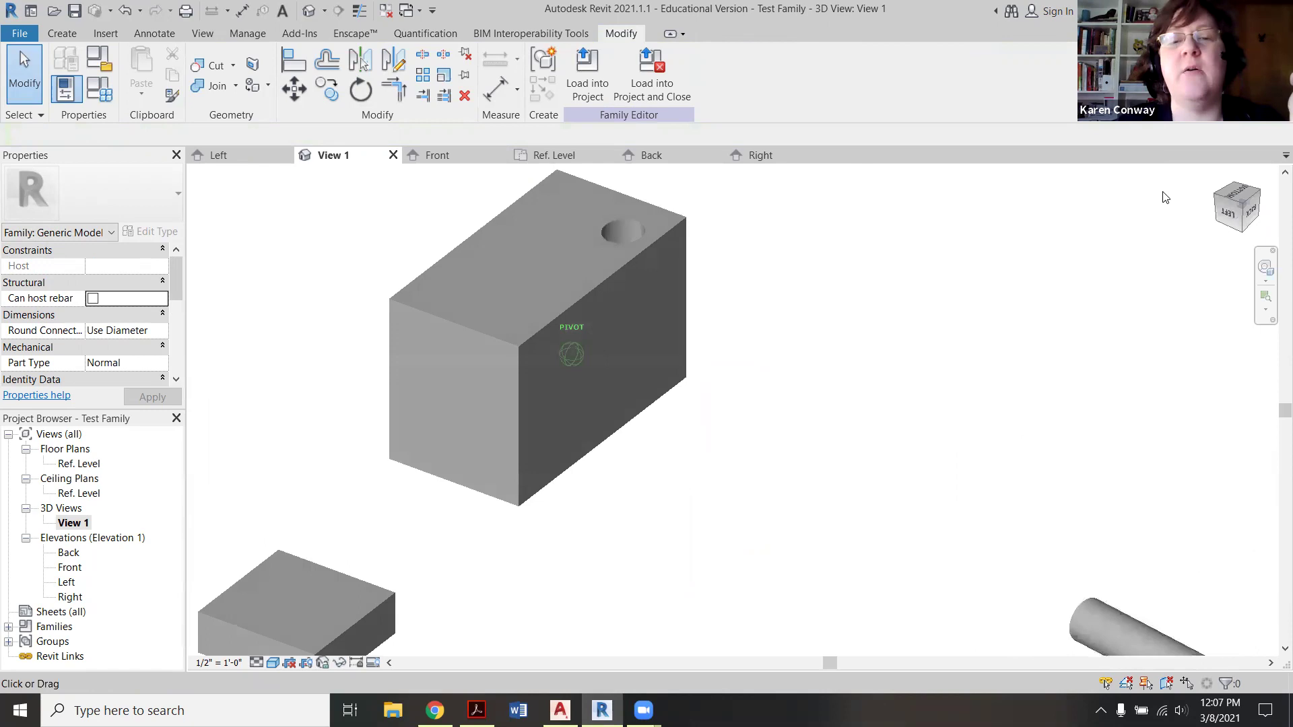
click(637, 235)
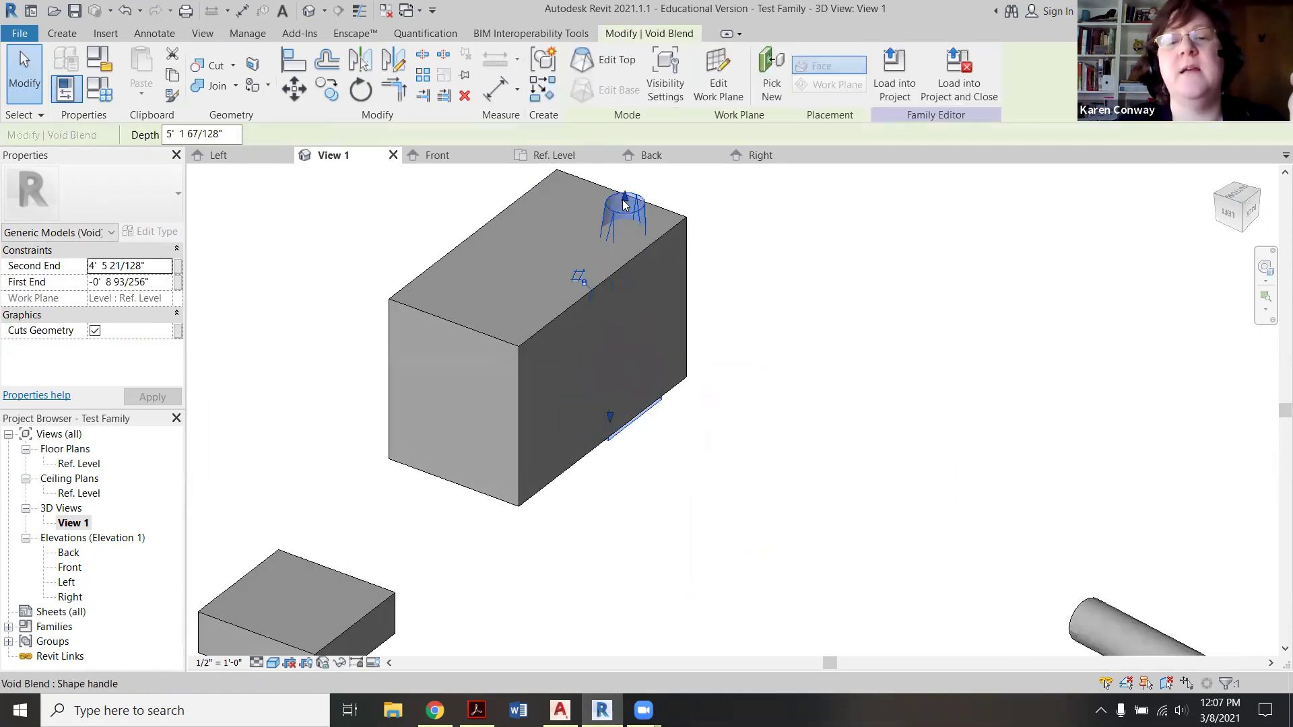
key(Escape)
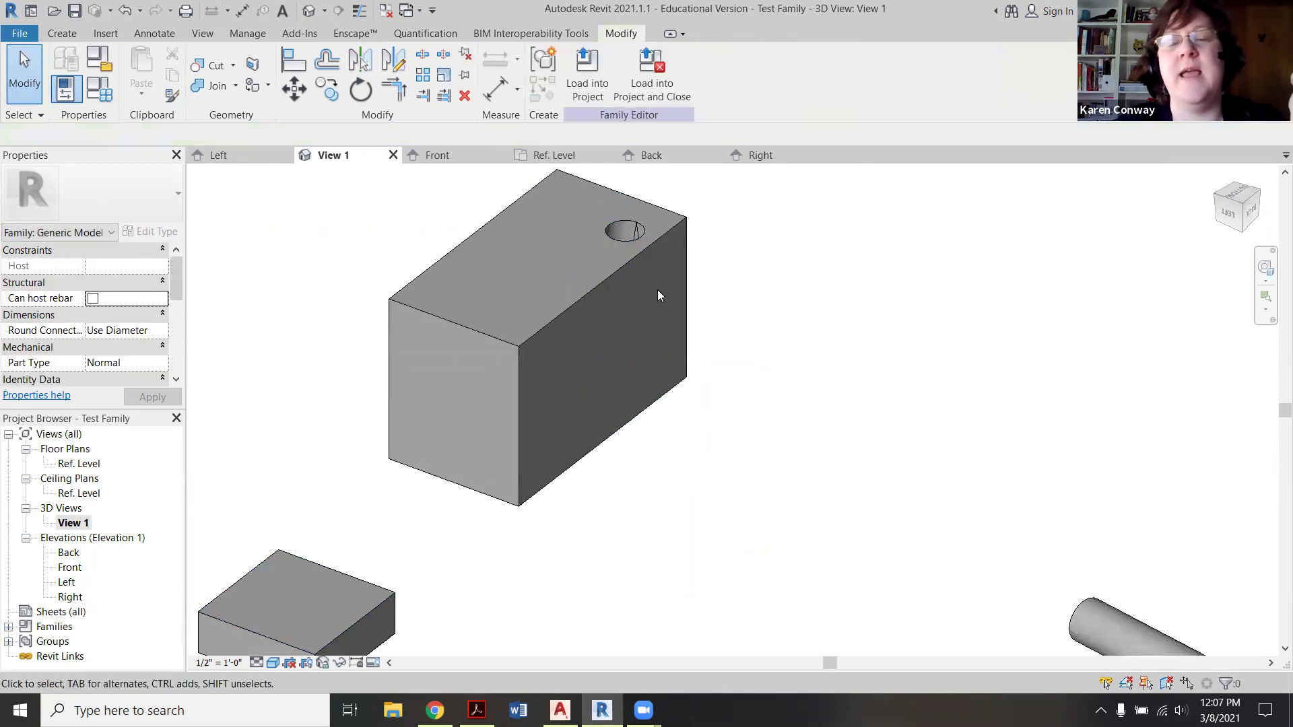
click(1232, 231)
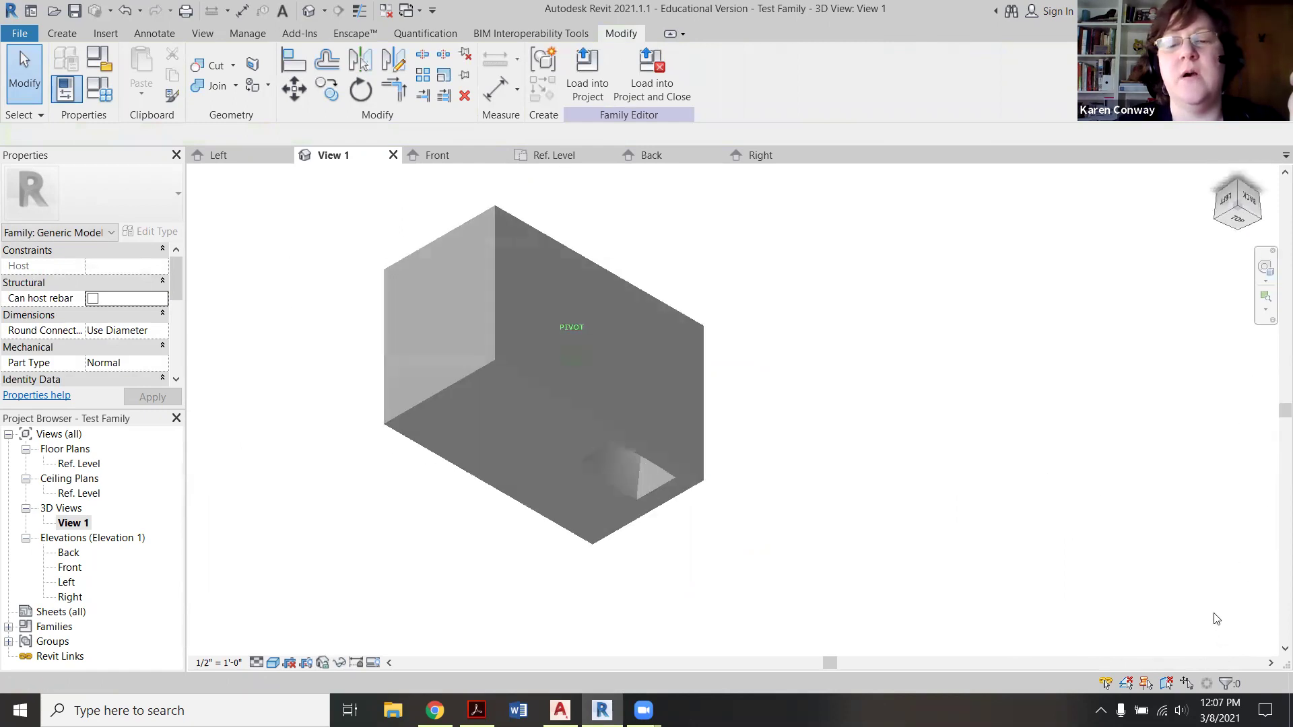
mouse_move(1240, 205)
mouse_down()
mouse_move(1233, 328)
mouse_move(1103, 334)
mouse_move(967, 378)
mouse_move(788, 407)
mouse_move(932, 367)
mouse_move(1059, 393)
mouse_move(848, 249)
mouse_up()
scroll(848, 250, down, 2)
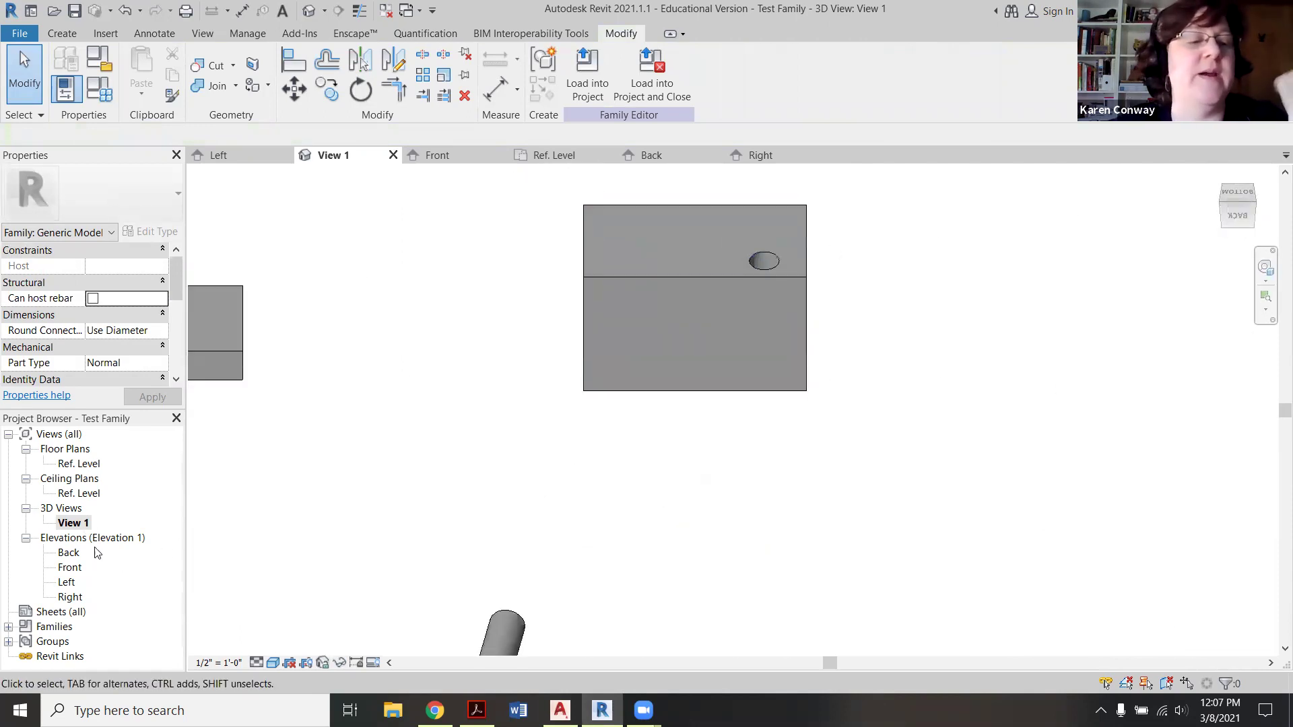
Step: Go back to the Ref. Level plan and expand the Void Forms dropdown on Create
double_click(80, 464)
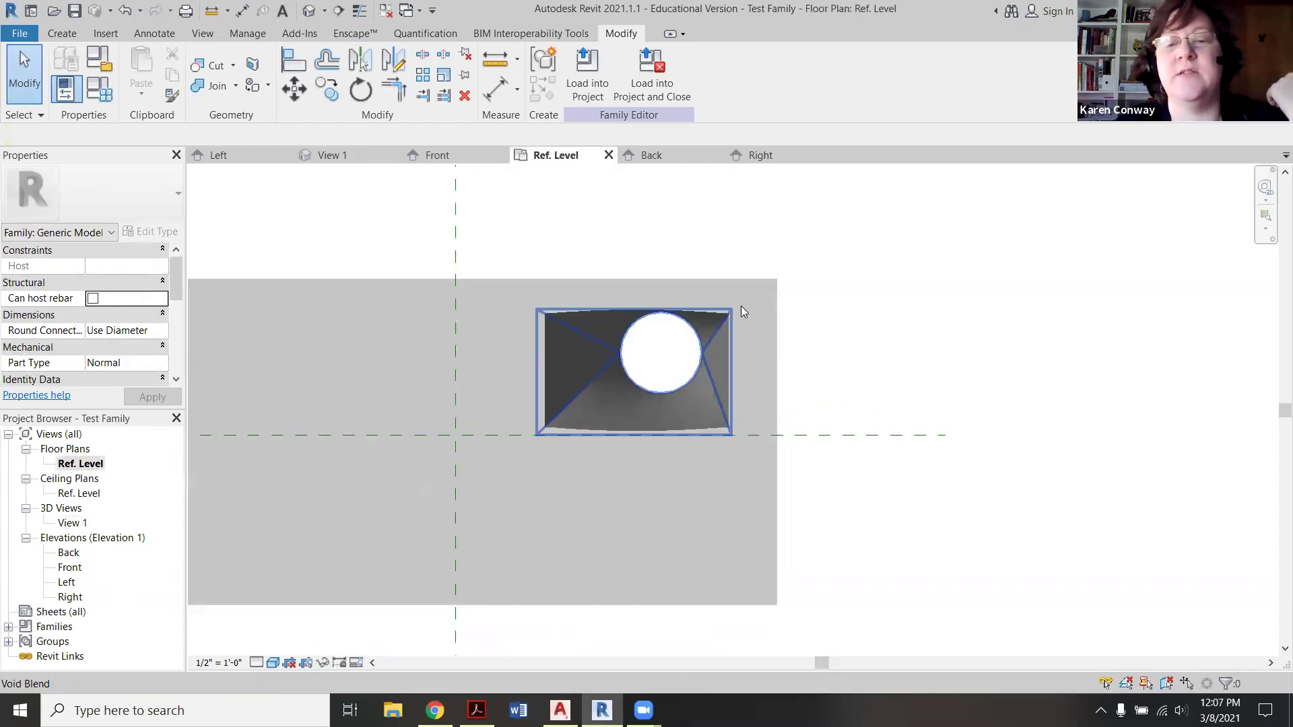
scroll(744, 311, down, 1)
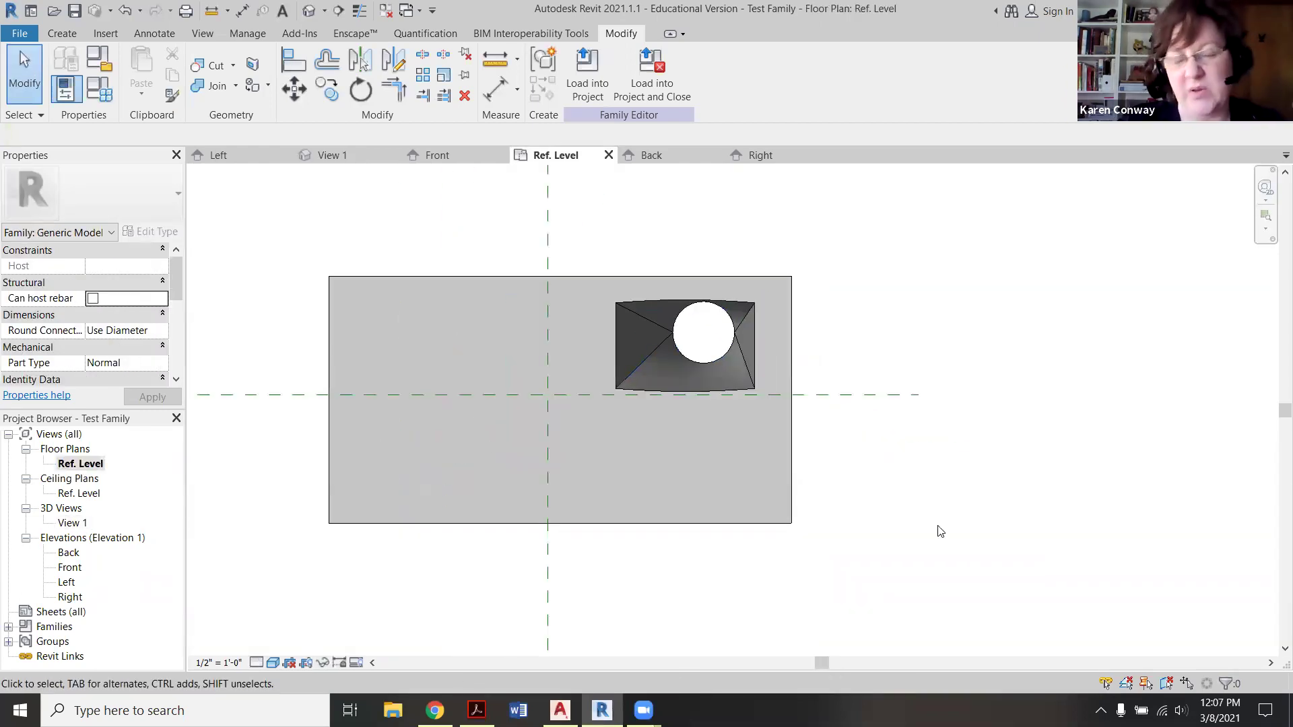
click(65, 35)
click(329, 80)
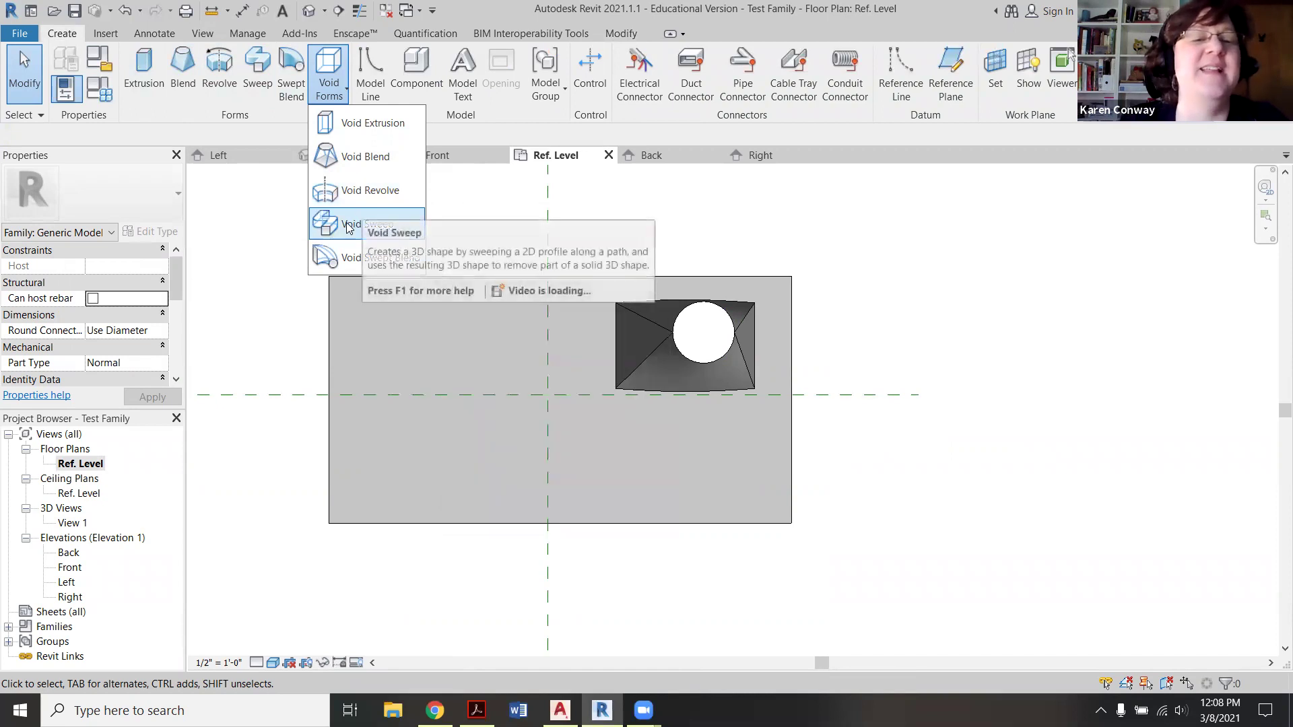
click(348, 224)
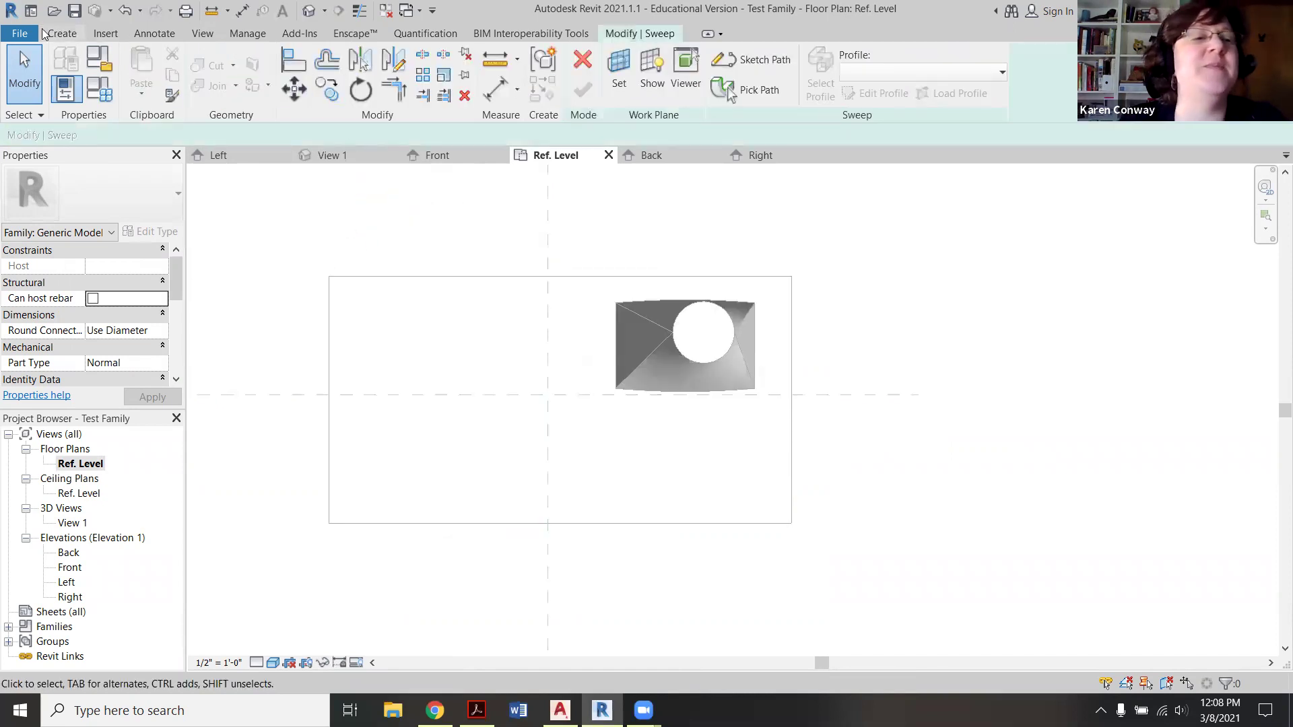
click(60, 34)
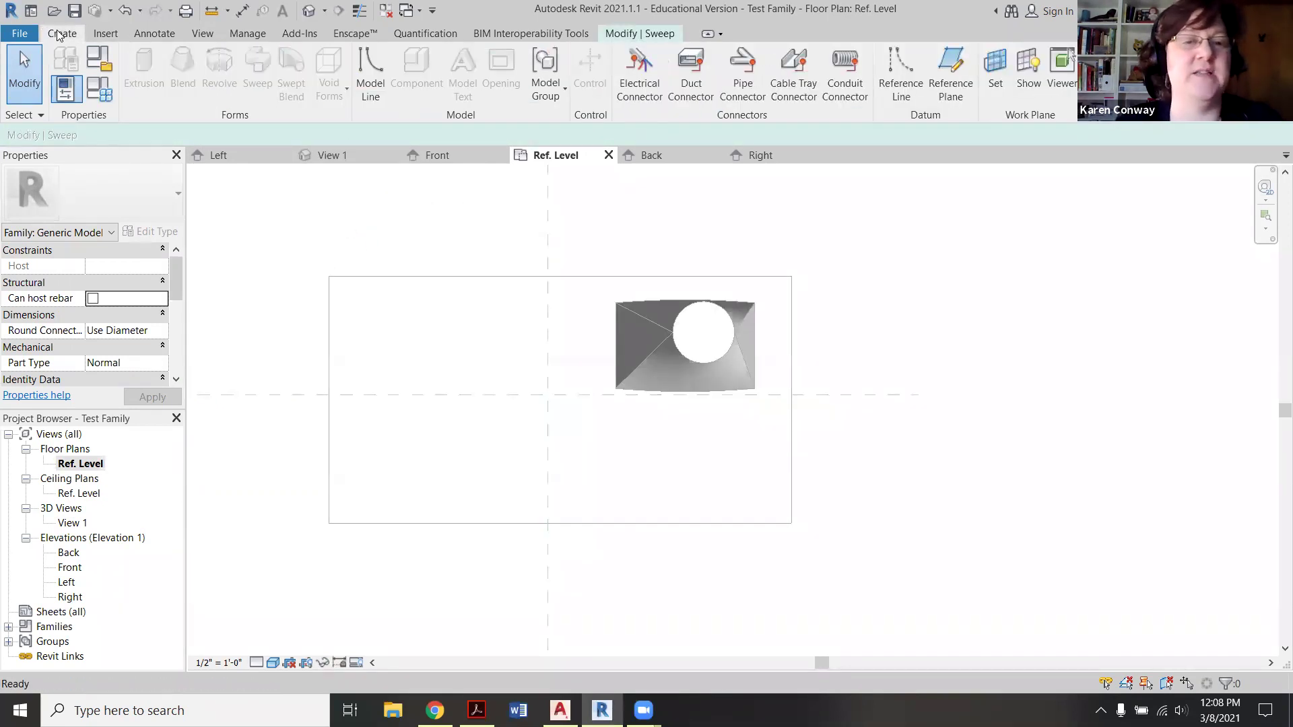
click(661, 33)
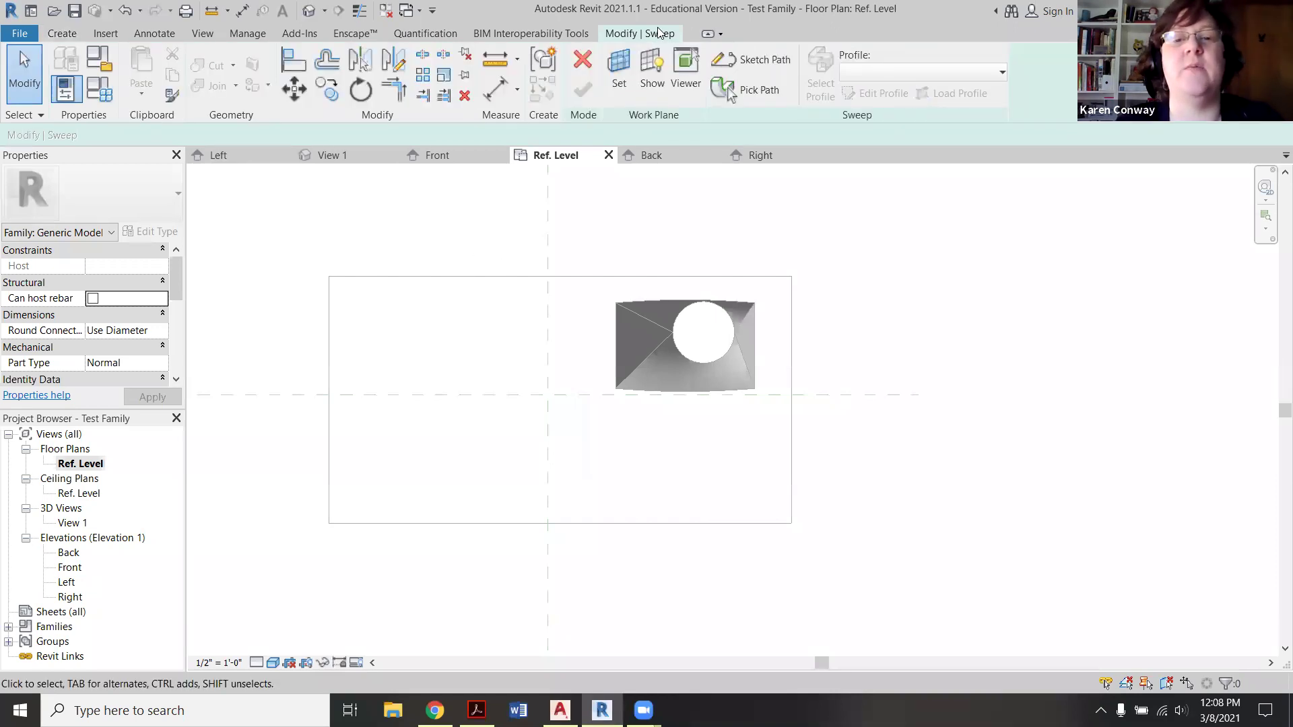
click(583, 60)
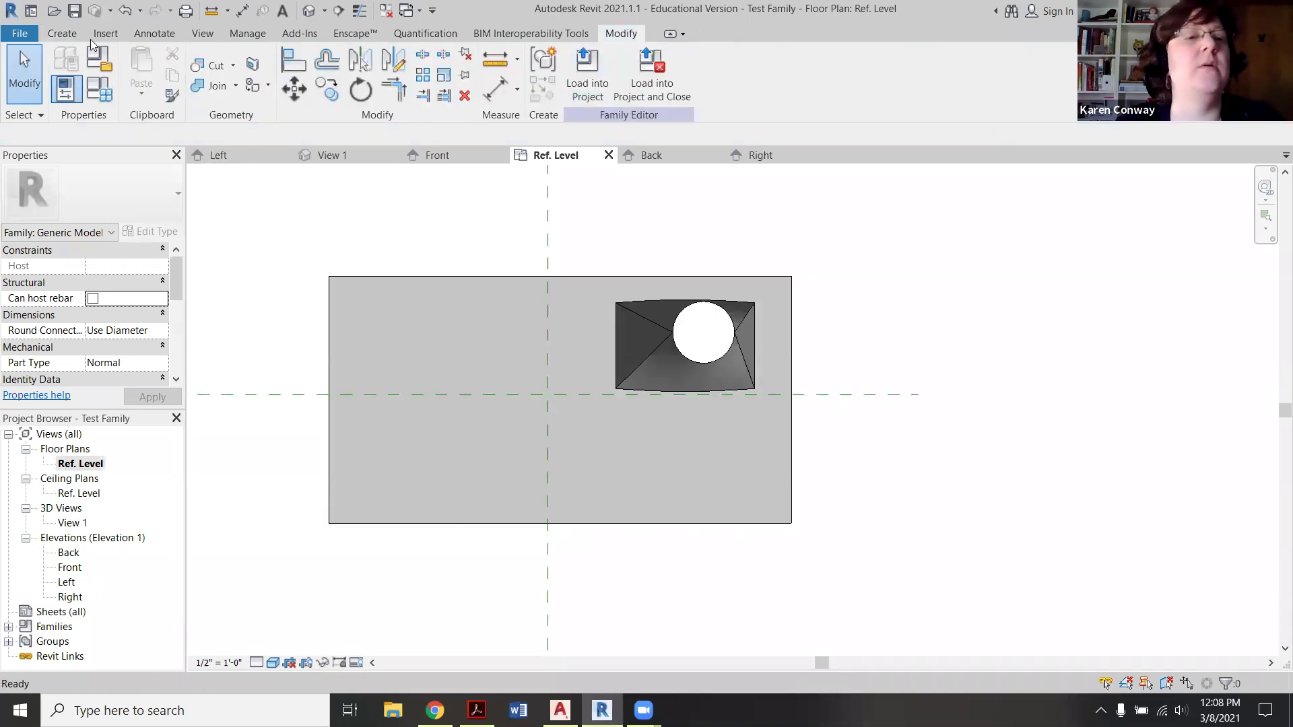
click(57, 32)
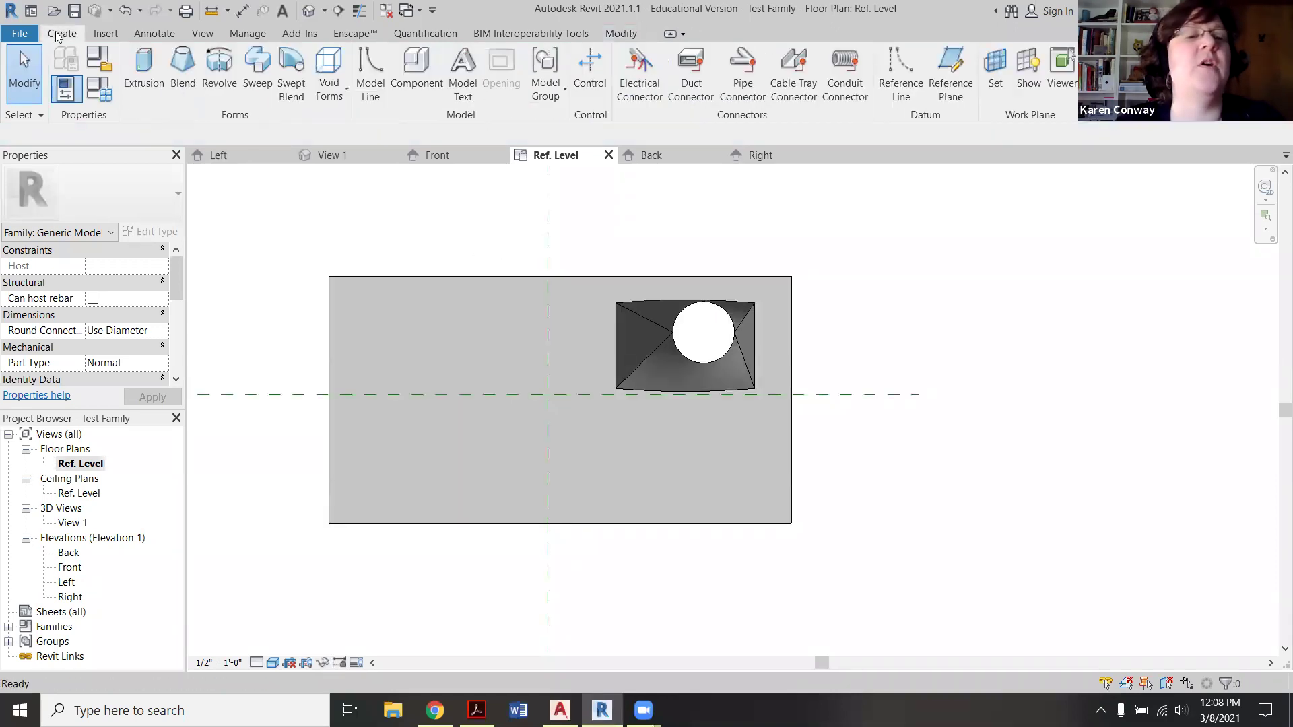
click(332, 91)
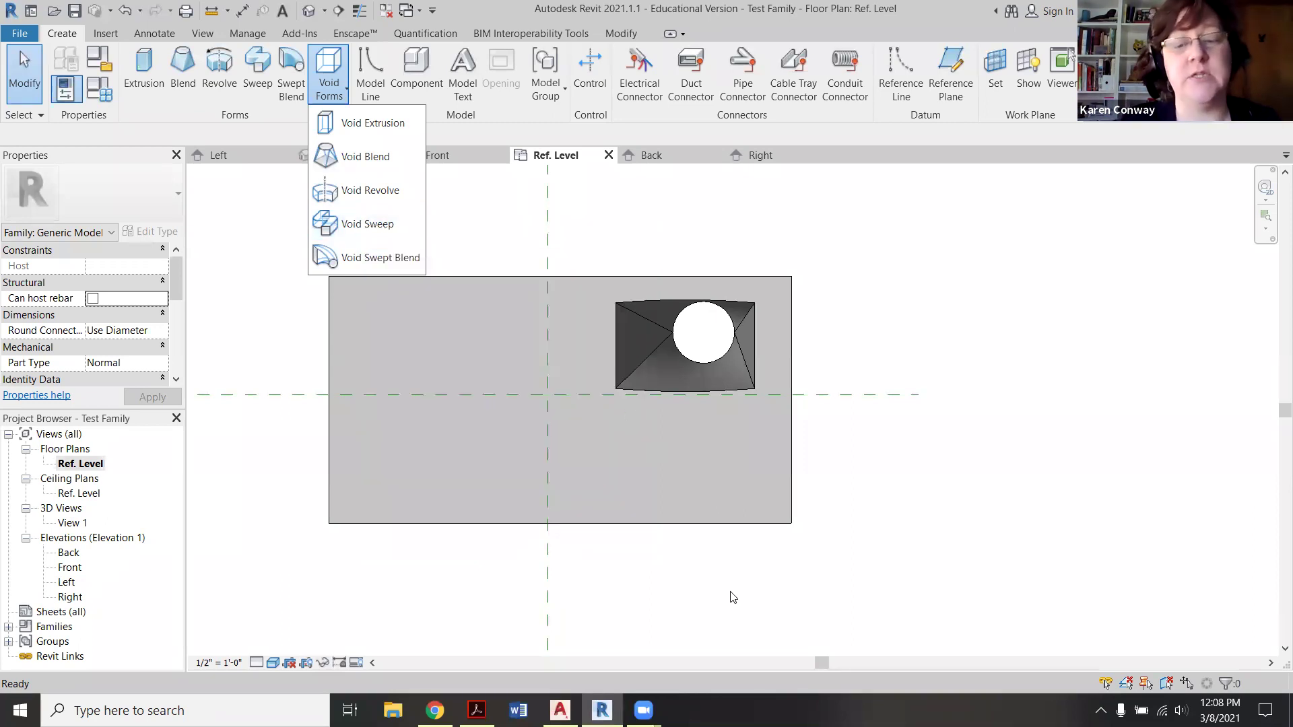
key(Escape)
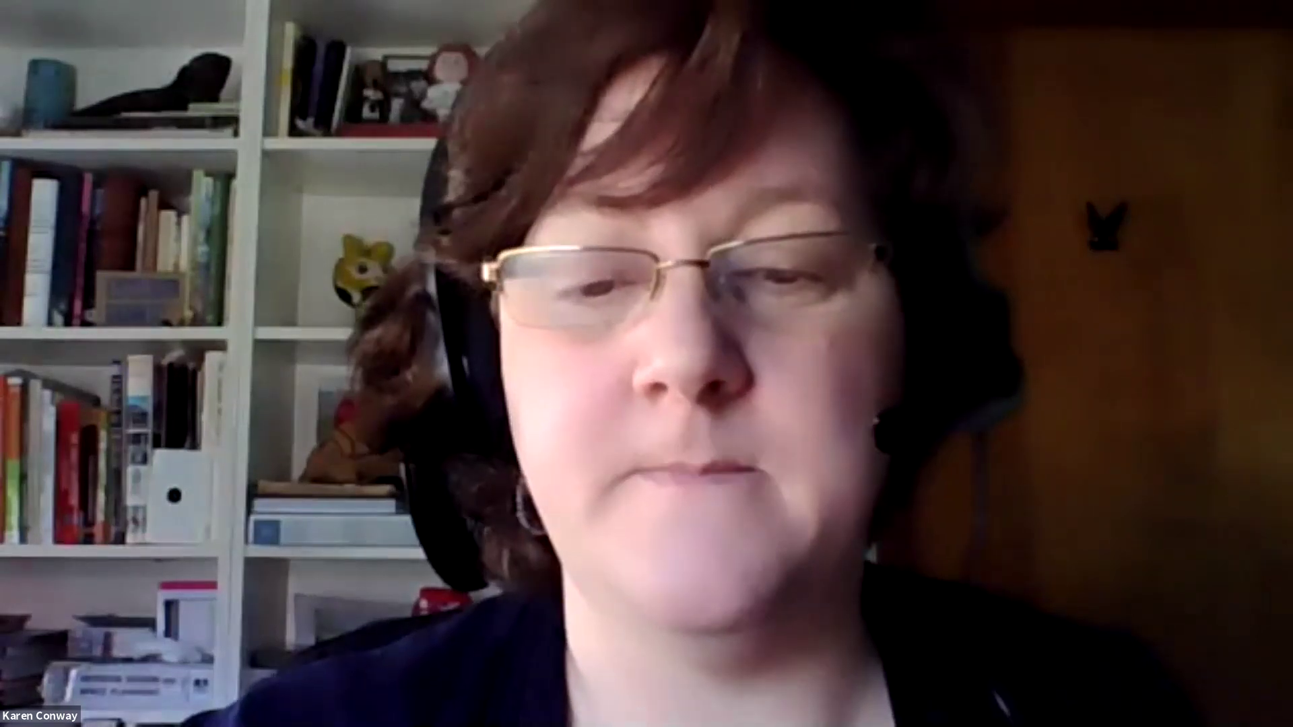